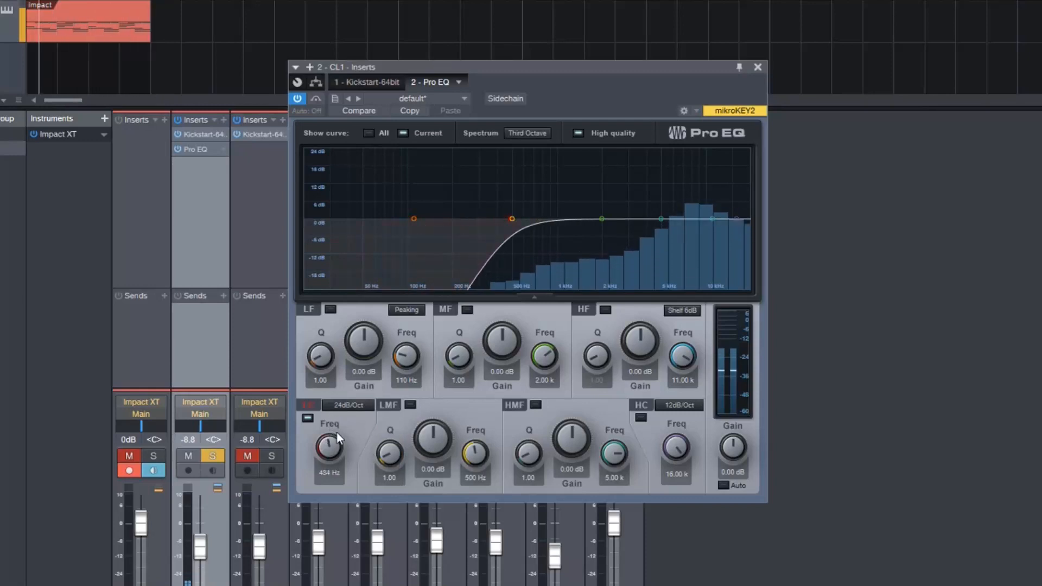
- Set CL1's low cut to 556 Hz and compare the sound with the low cut bypassed, closing the EQ when done
click(307, 418)
click(307, 417)
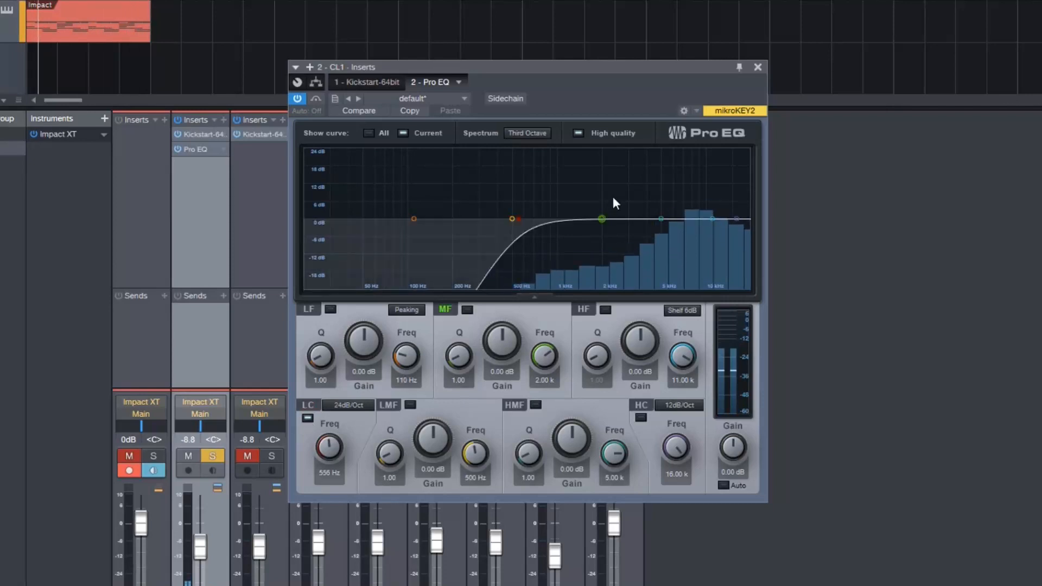
click(757, 67)
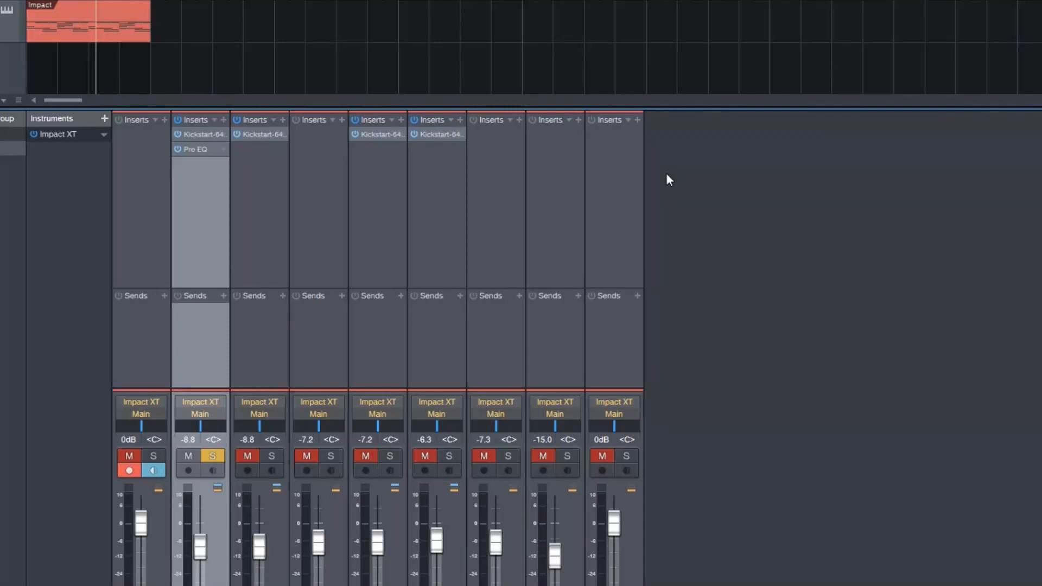
- Copy the Pro EQ from CL1 to the CL2 channel and solo CL2 during playback
drag(179, 147, 254, 159)
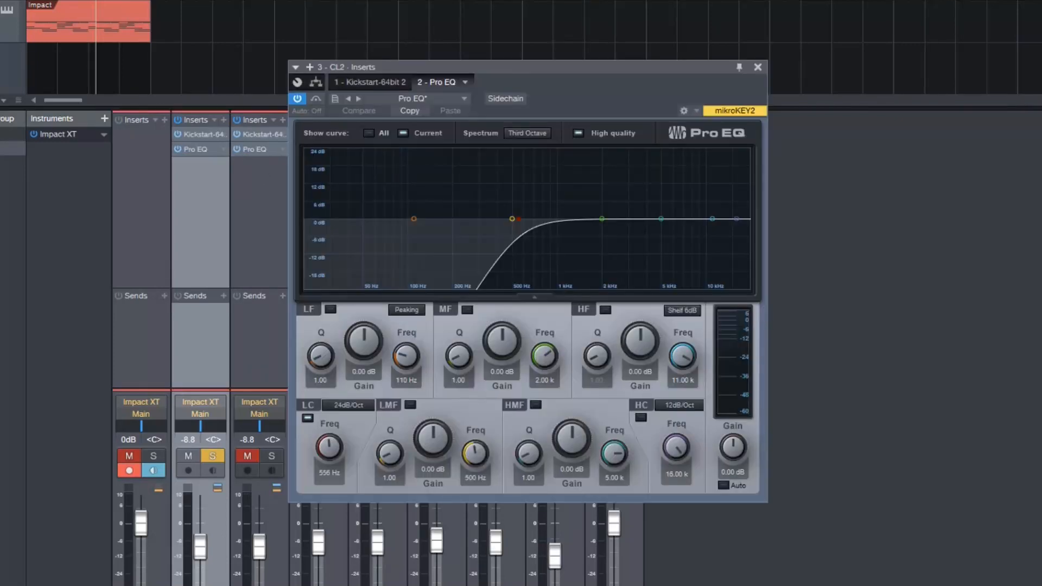
click(267, 455)
key(space)
- Lower CL2's low cut frequency to 437 Hz and compare it with the low cut bypassed
drag(333, 449, 347, 465)
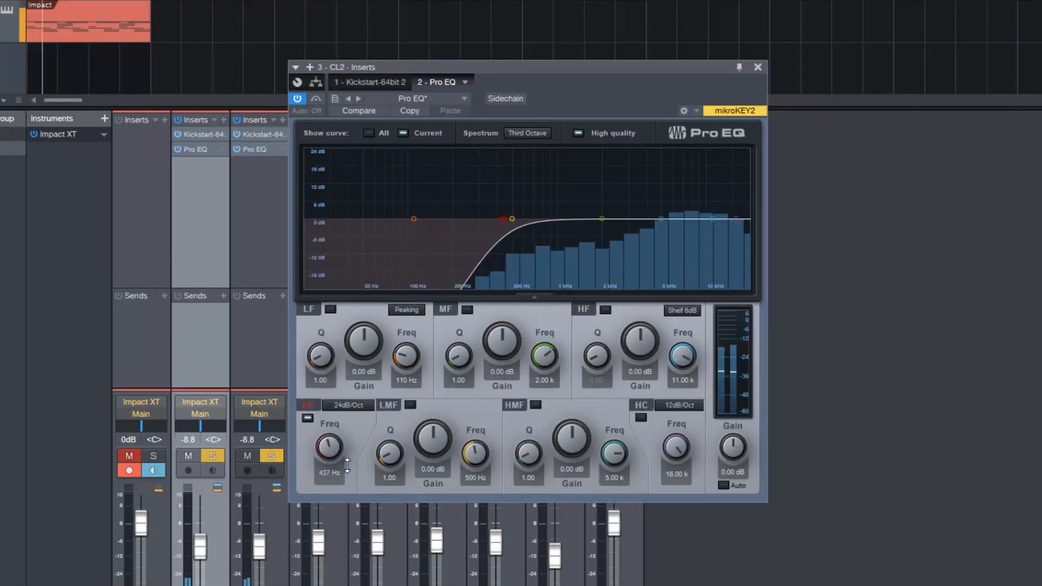
click(307, 418)
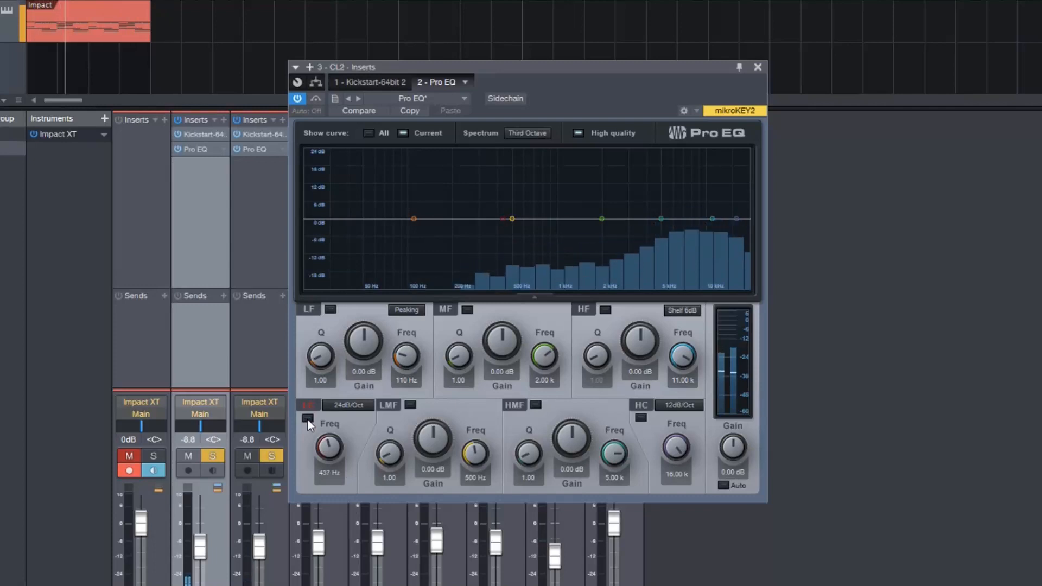
click(307, 418)
click(757, 67)
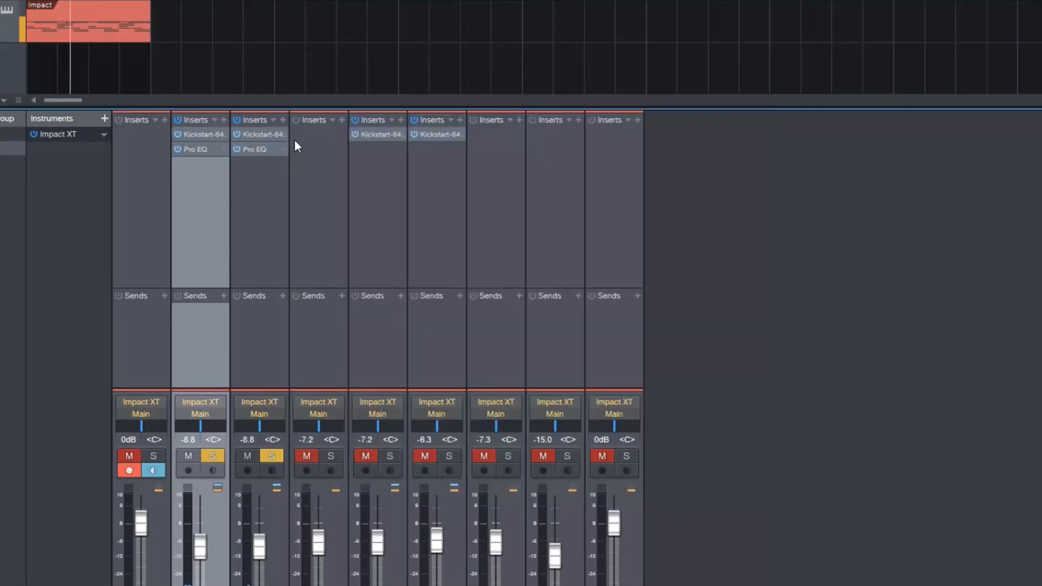
- Copy the Pro EQ from CL2 to the OH channel and solo OH during playback
double_click(264, 154)
drag(415, 68, 549, 33)
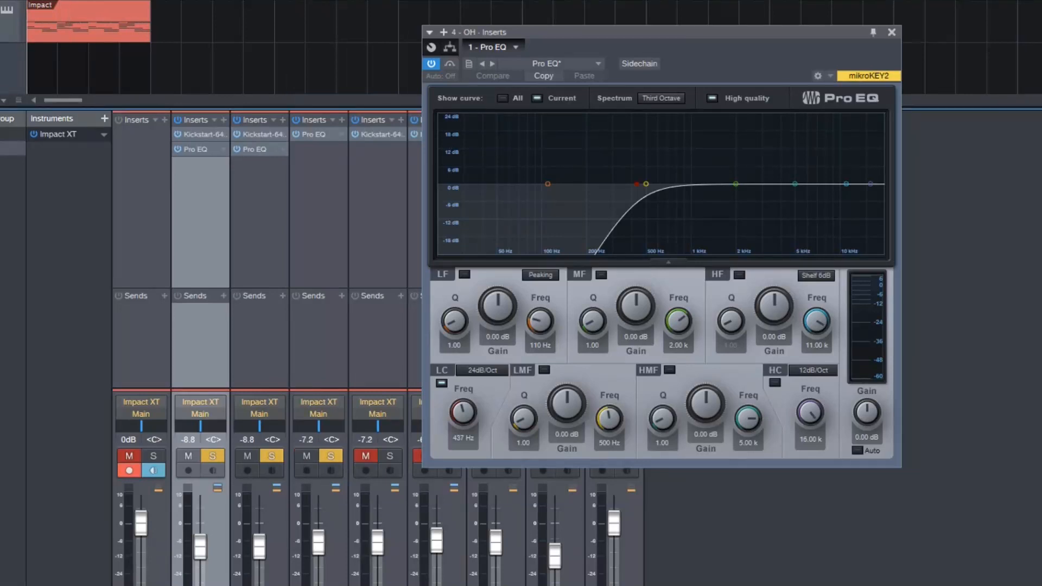
key(space)
- Sweep OH's low cut from 20 Hz up to 404 Hz and compare it with the low cut bypassed
drag(473, 414, 495, 542)
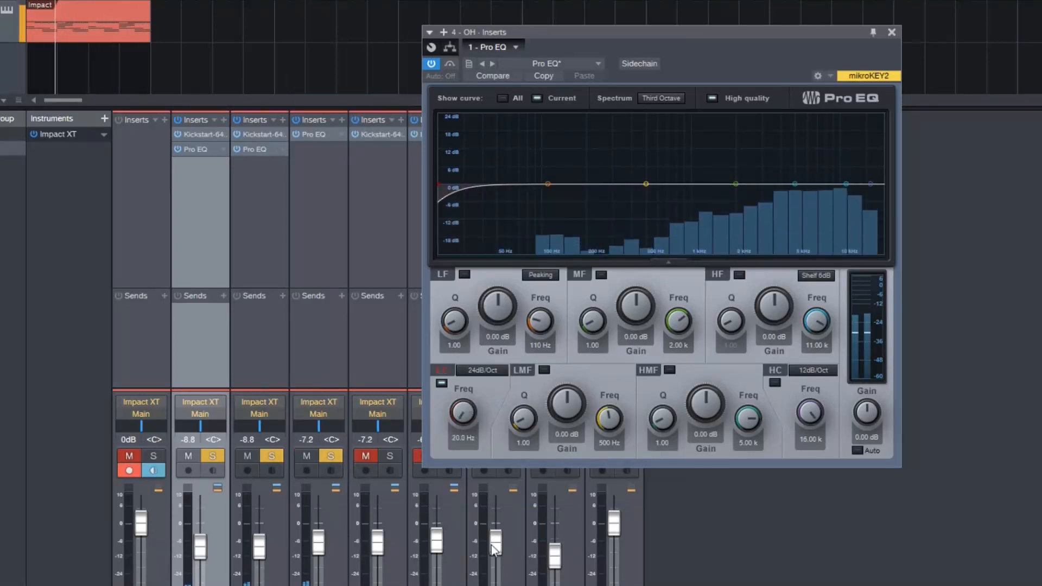
drag(461, 437, 470, 363)
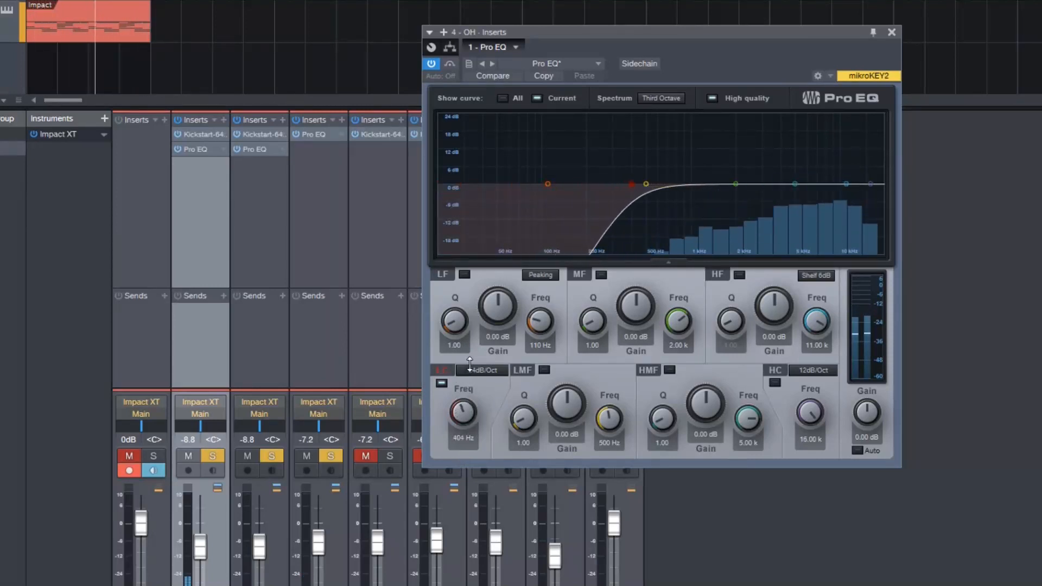
click(441, 384)
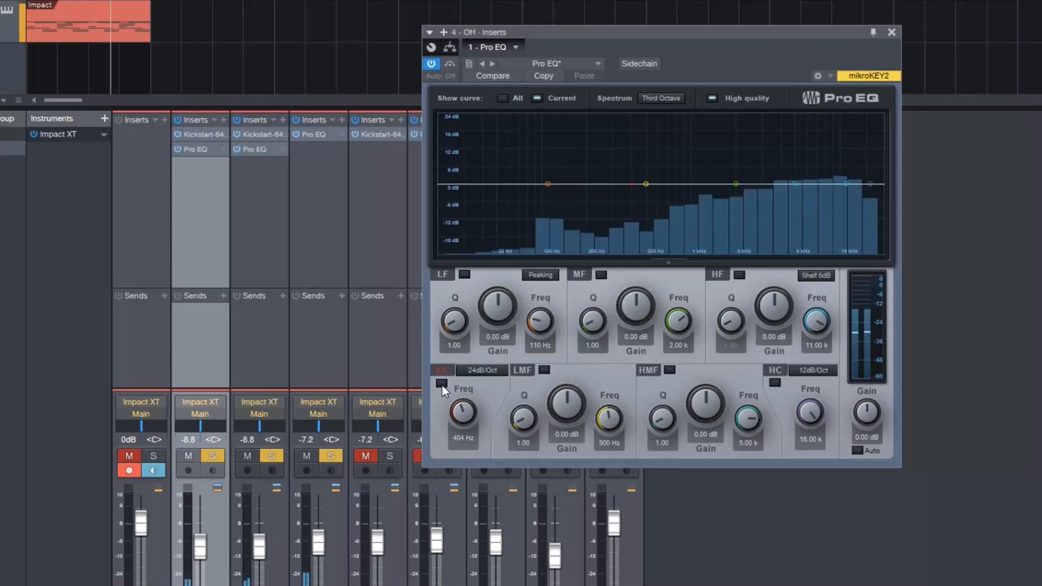
click(442, 384)
click(891, 32)
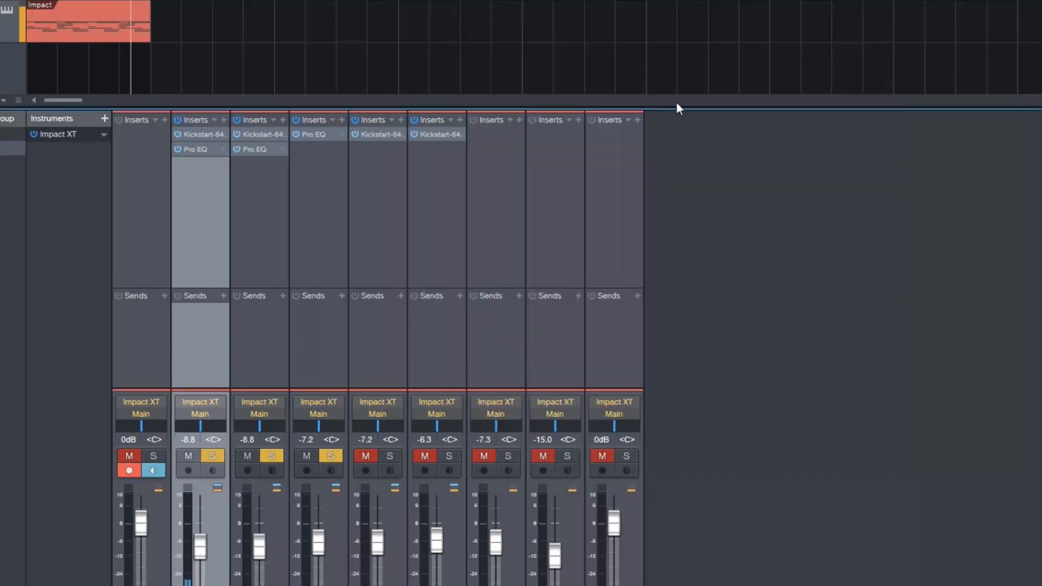
- Copy the Pro EQ from OH to the soloed Ride channel and set its low cut frequency to 340 Hz
drag(318, 134, 379, 173)
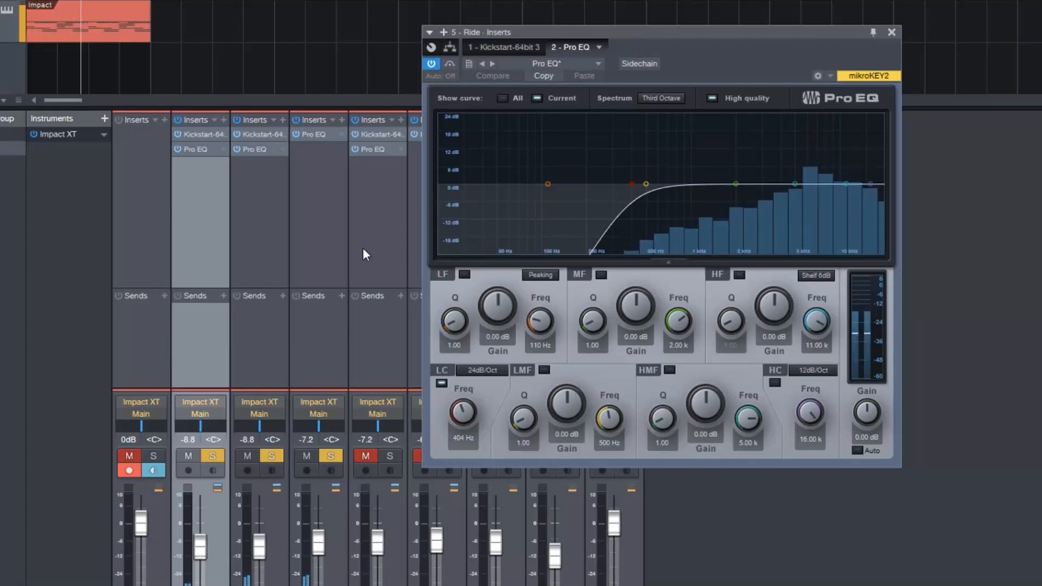
click(390, 456)
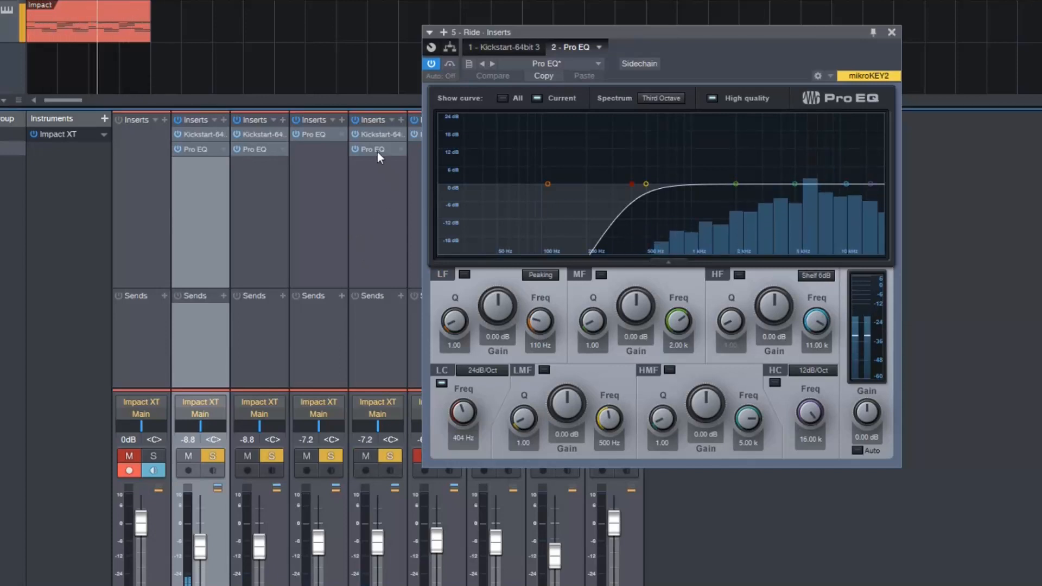
drag(477, 403, 497, 512)
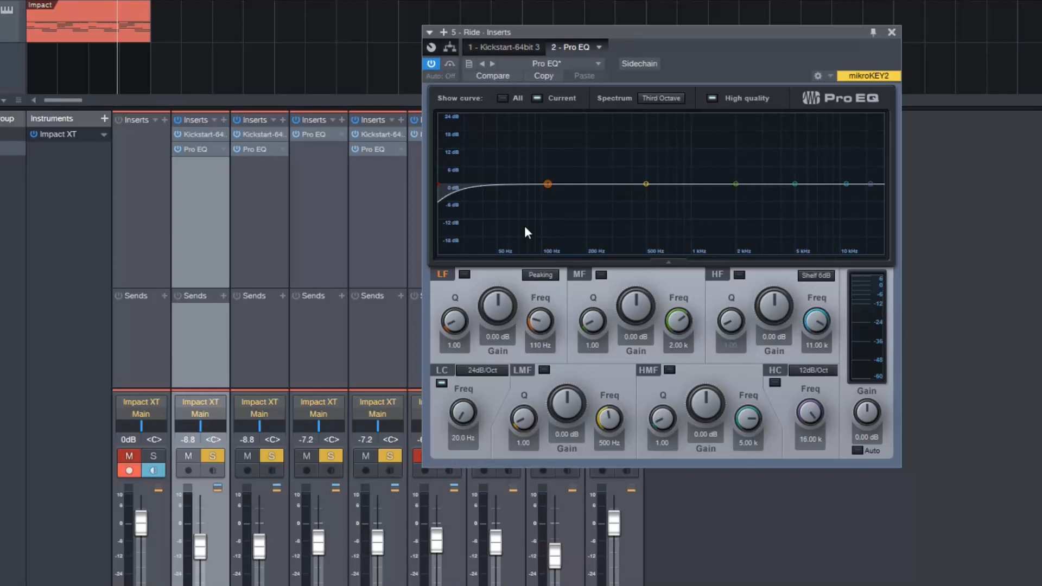
key(space)
drag(462, 411, 468, 359)
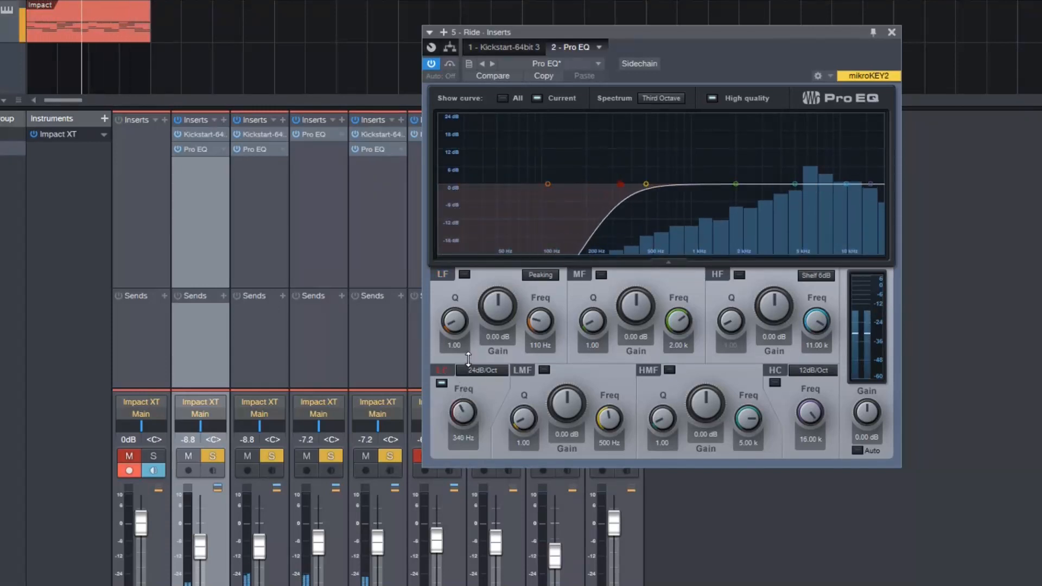
- Enable the high cut on the Ride's Pro EQ with a 24dB/Oct slope at 9.87 kHz
click(775, 383)
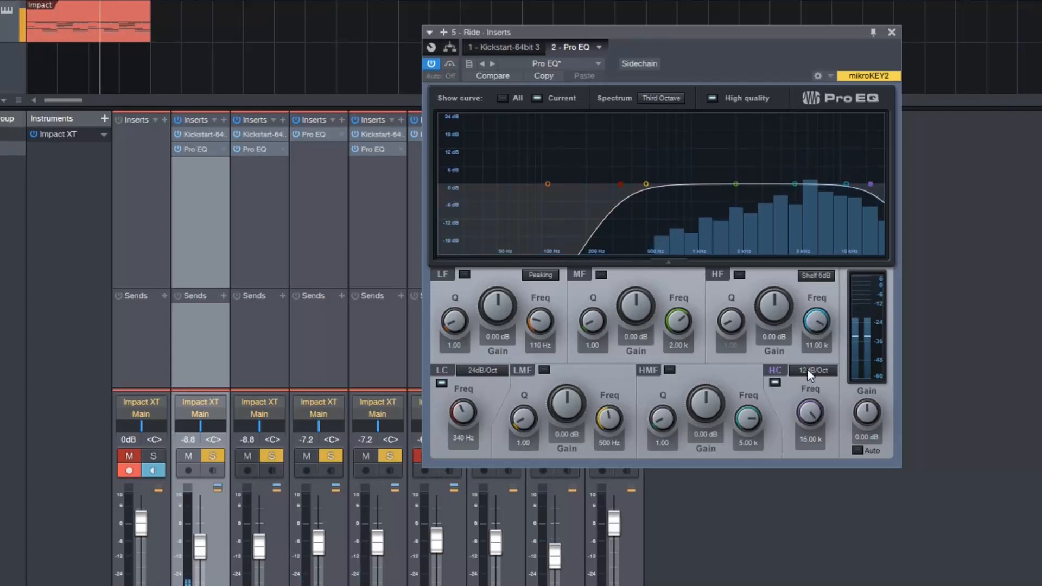
click(810, 371)
click(825, 416)
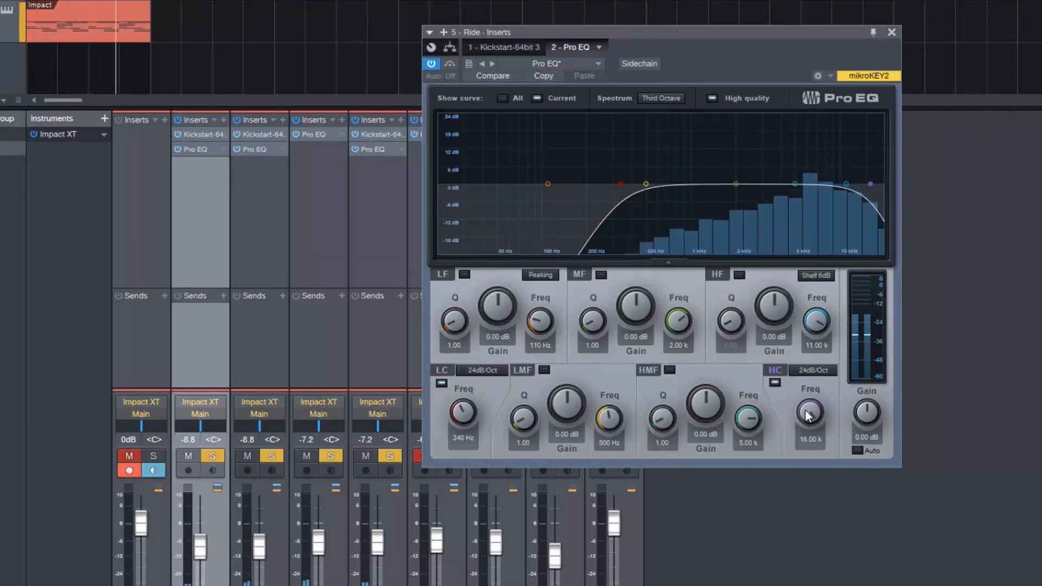
drag(806, 416, 804, 415)
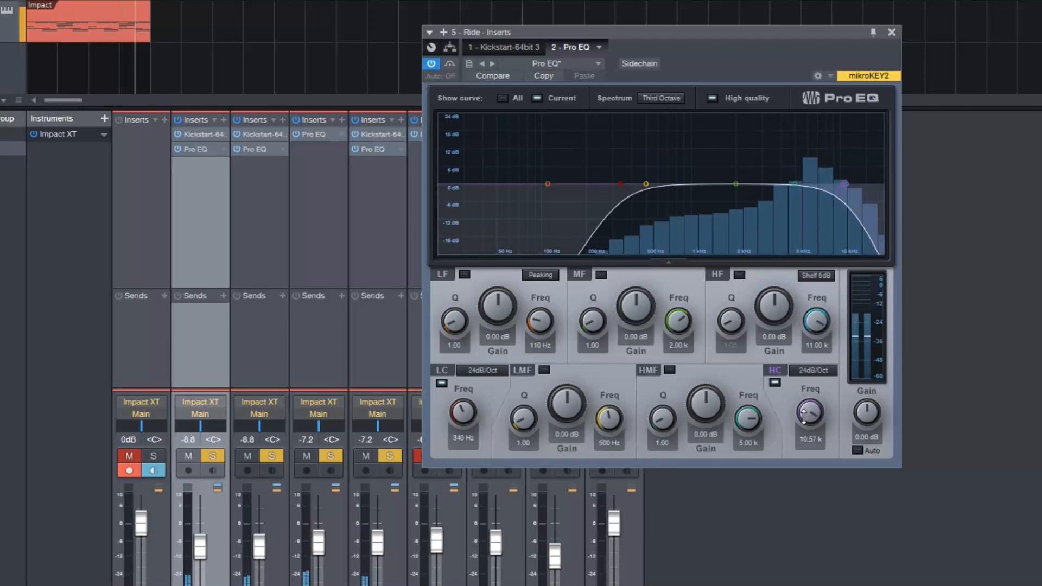
drag(802, 410, 795, 395)
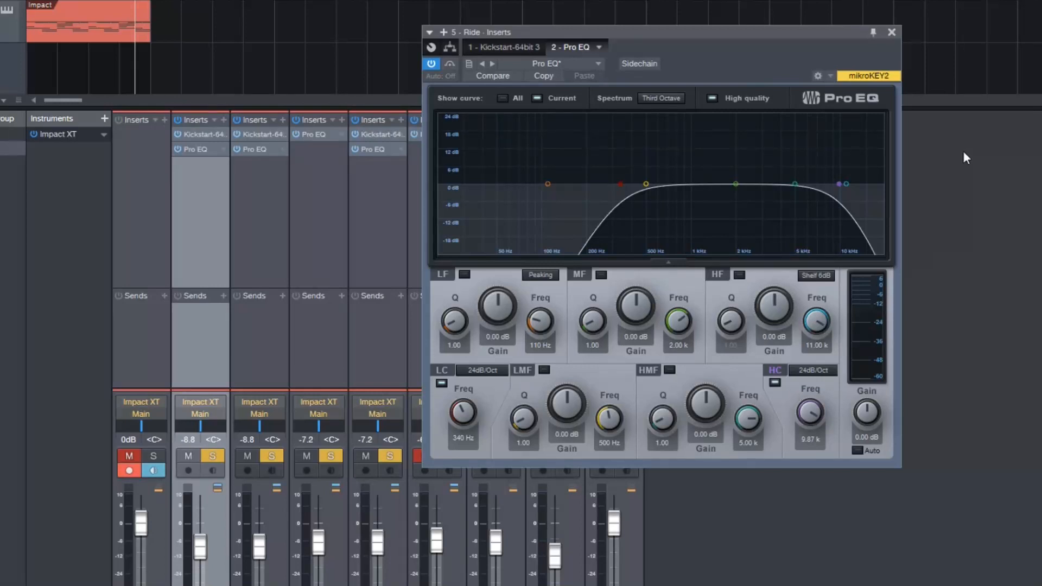
click(891, 32)
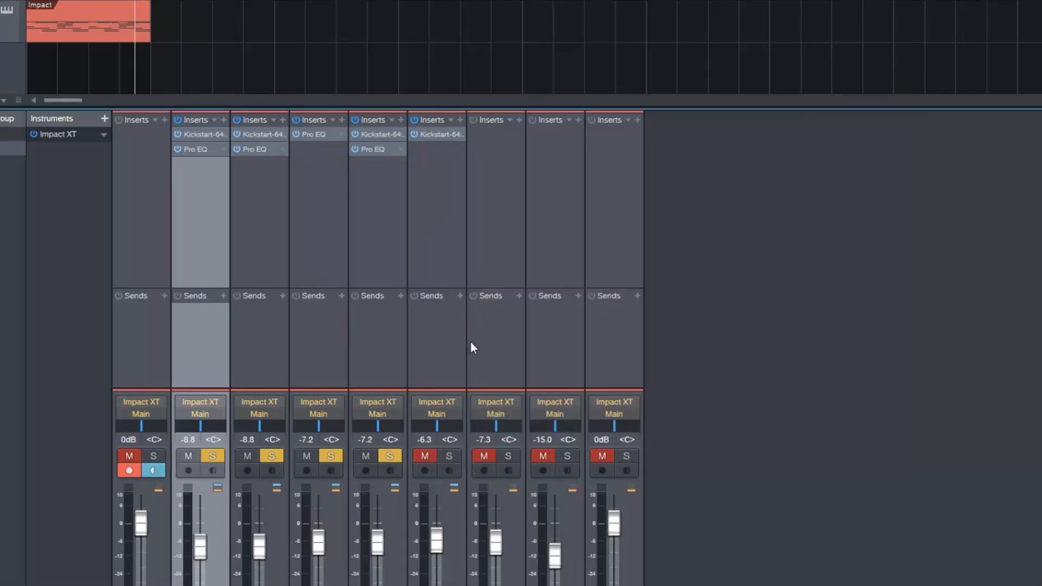
- Insert the SPAN analyzer after the Pro EQ on the Ride channel and set its mode to High Res
click(402, 152)
click(401, 120)
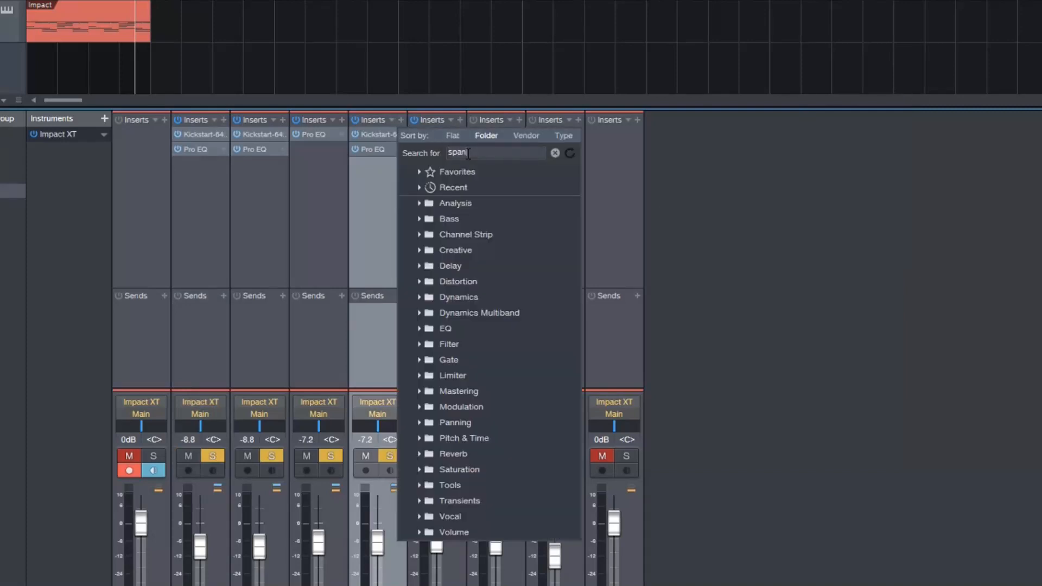
double_click(425, 188)
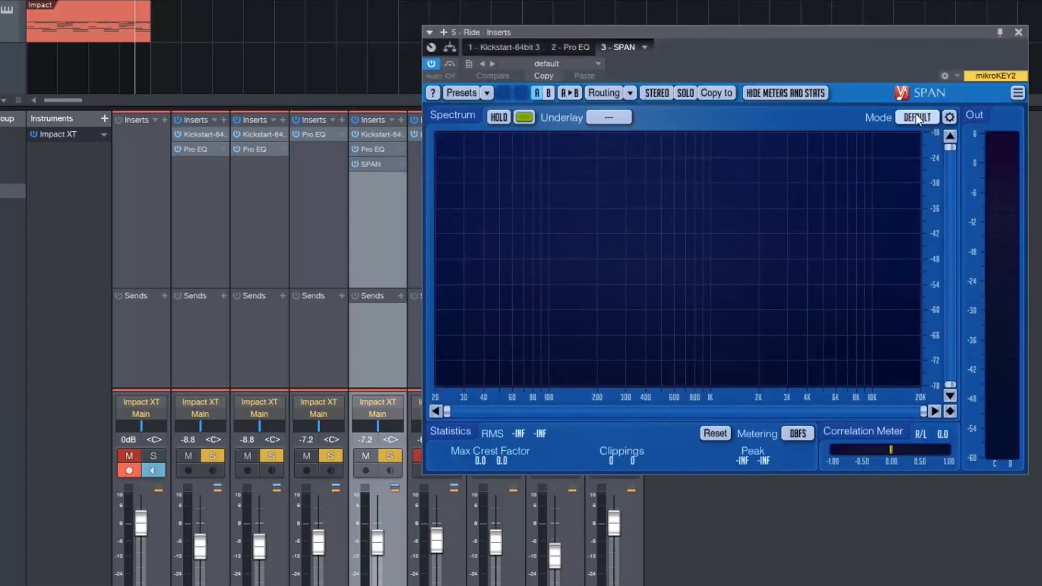
click(916, 117)
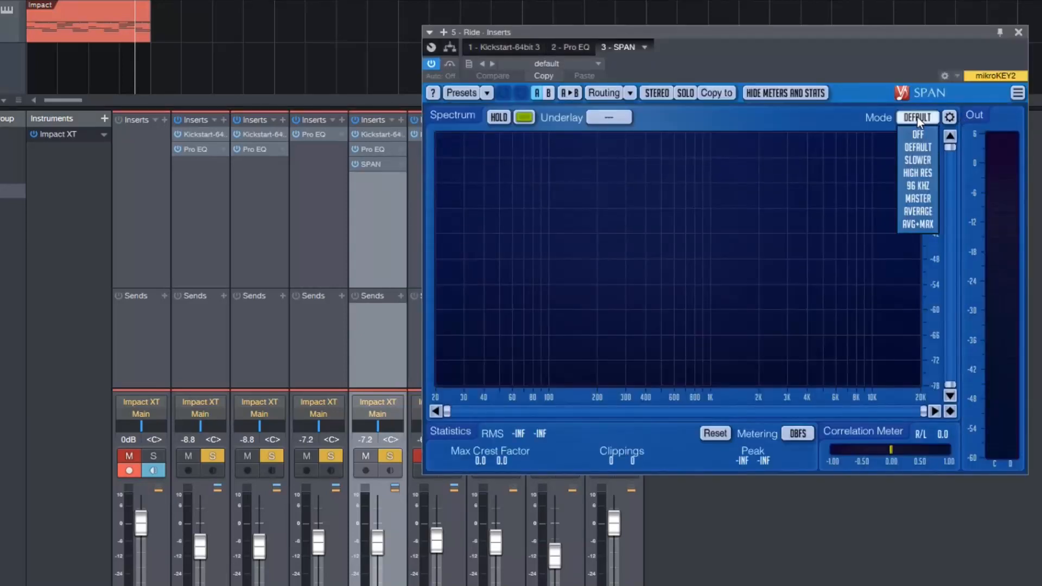
click(919, 174)
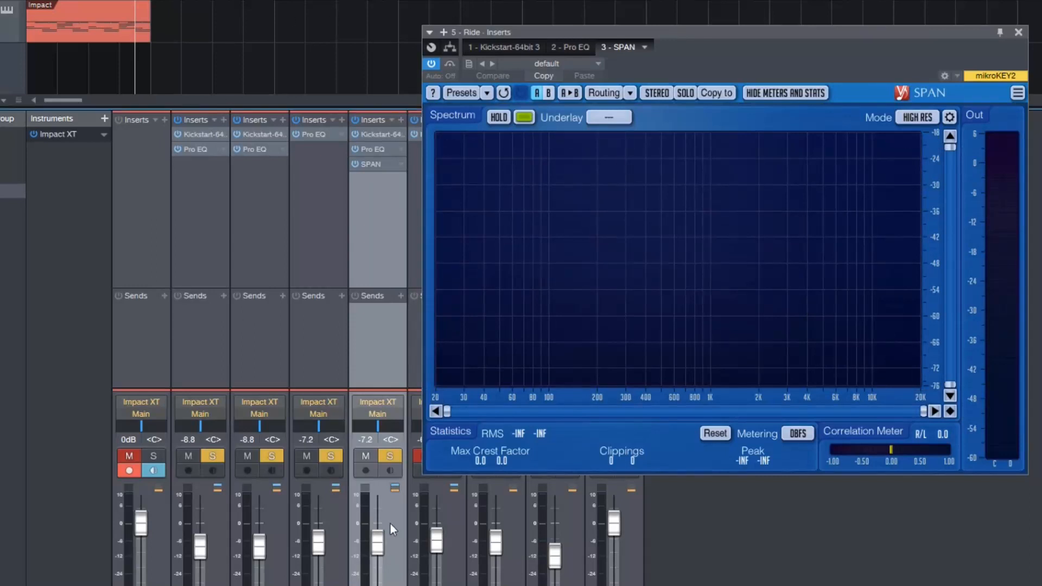
- Play the Ride through SPAN and examine the high-frequency spectrum closely to locate its loudest resonant peak
key(space)
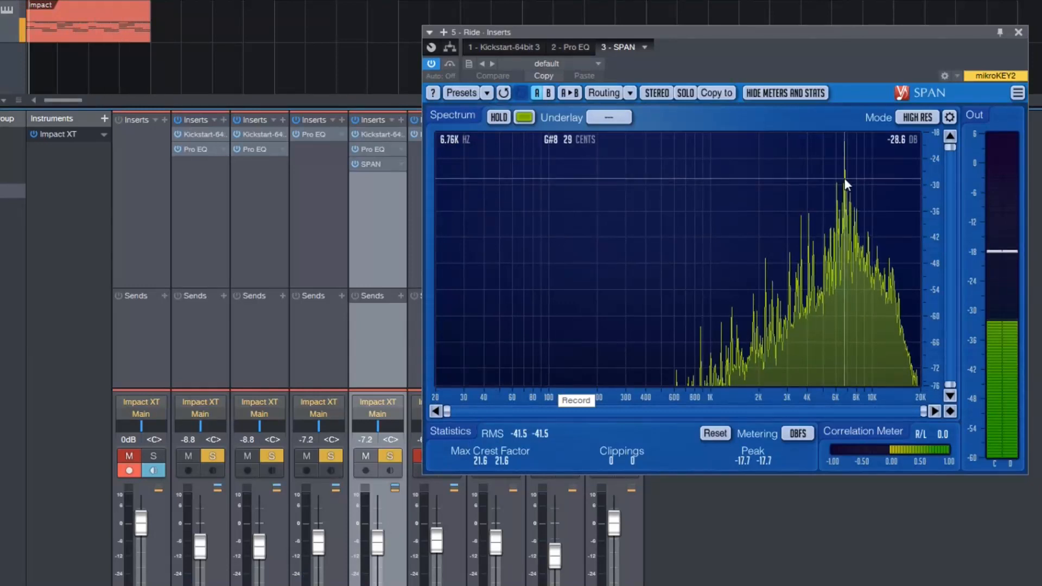
key(space)
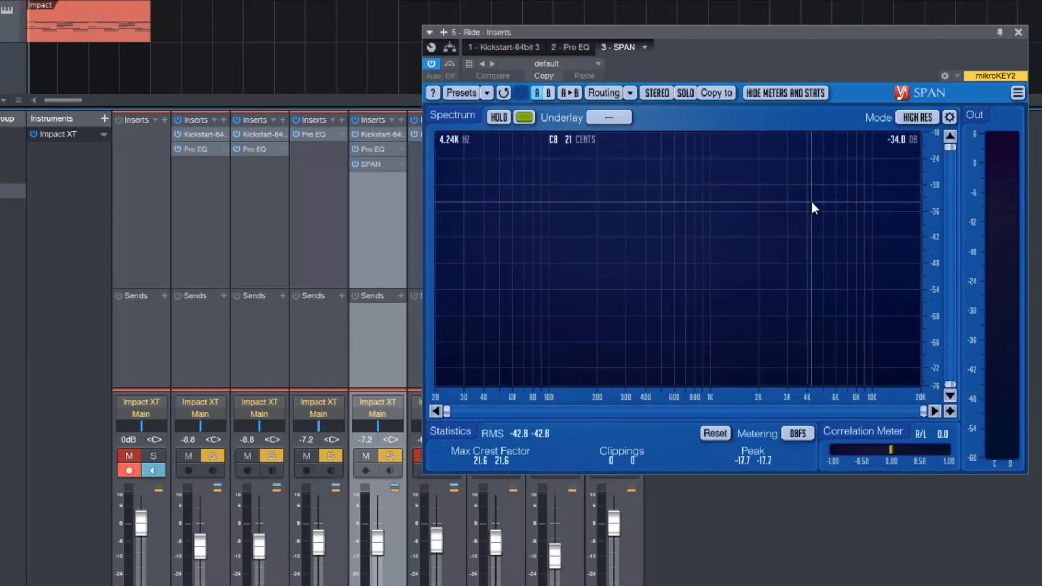
key(space)
drag(450, 411, 769, 411)
drag(925, 412, 848, 419)
mouse_move(769, 189)
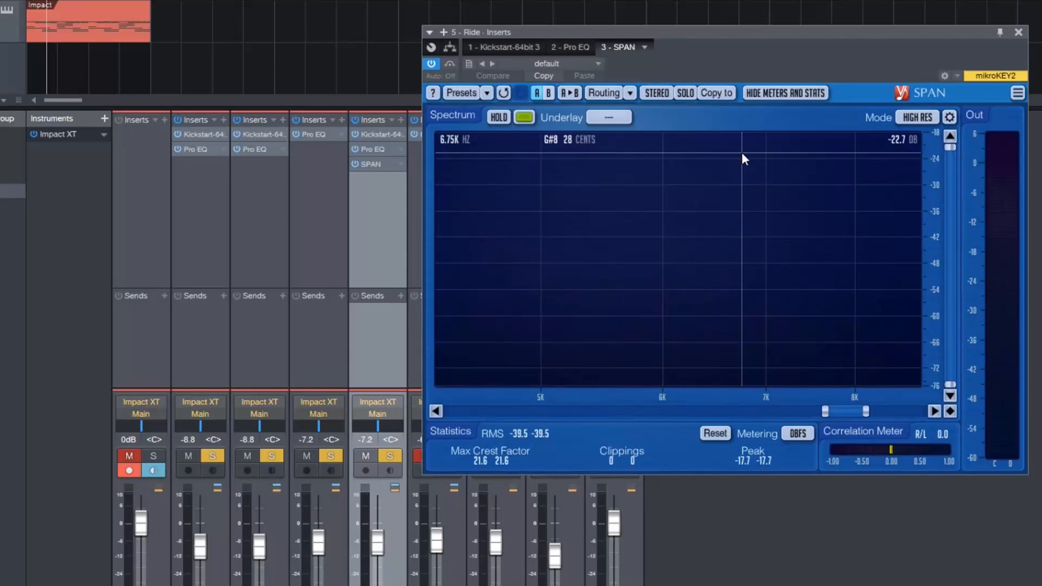
click(1018, 33)
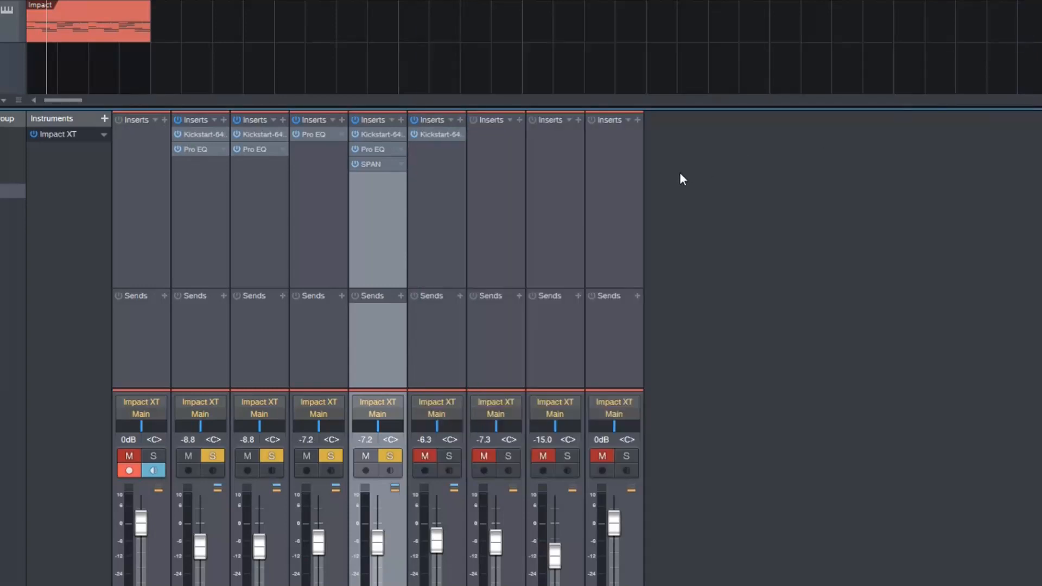
- Cut the Ride's resonance with the Pro EQ's HMF band at 6.75 kHz, Q 9.67 and gain -7.92 dB
click(367, 147)
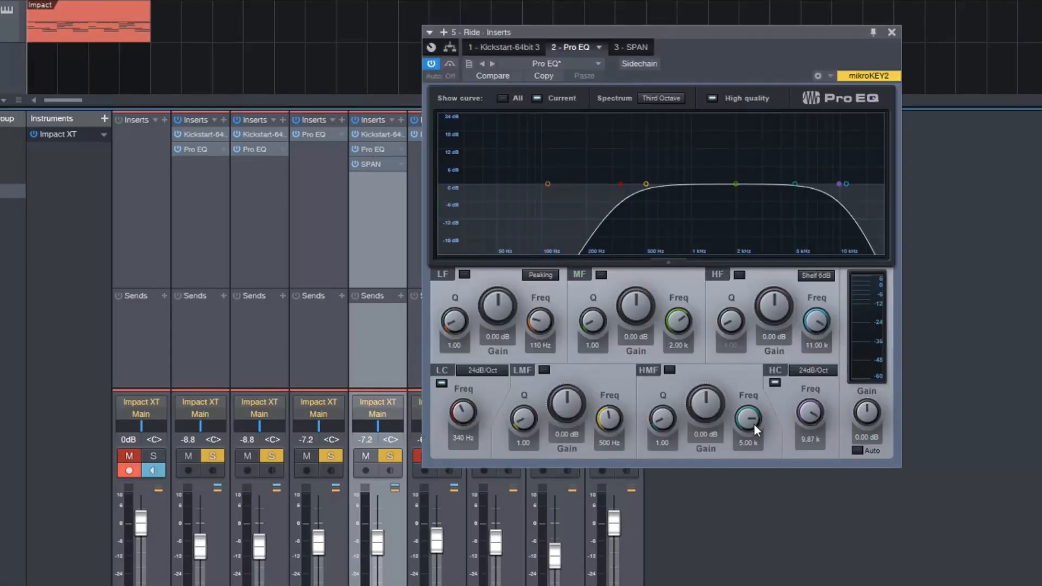
click(670, 370)
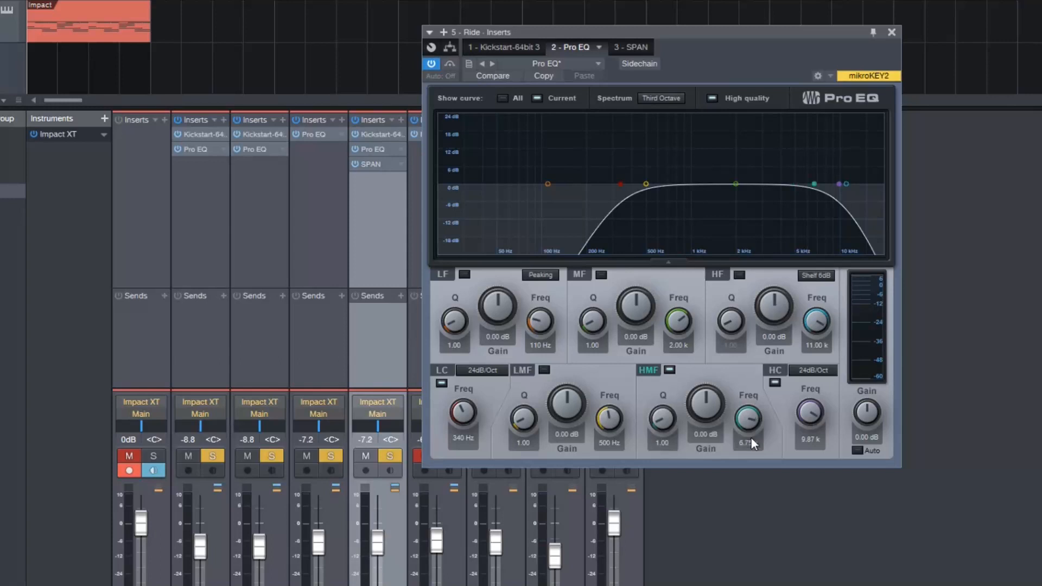
key(space)
drag(663, 419, 701, 437)
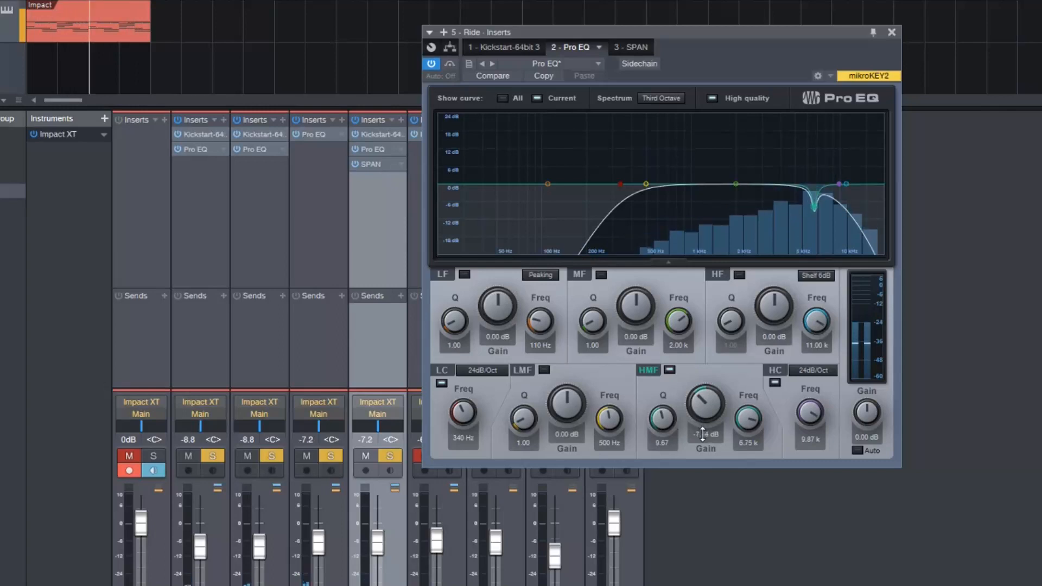
- Raise the Ride EQ's output gain to 1.08 dB and its channel fader to -6.2 dB
drag(865, 417, 865, 412)
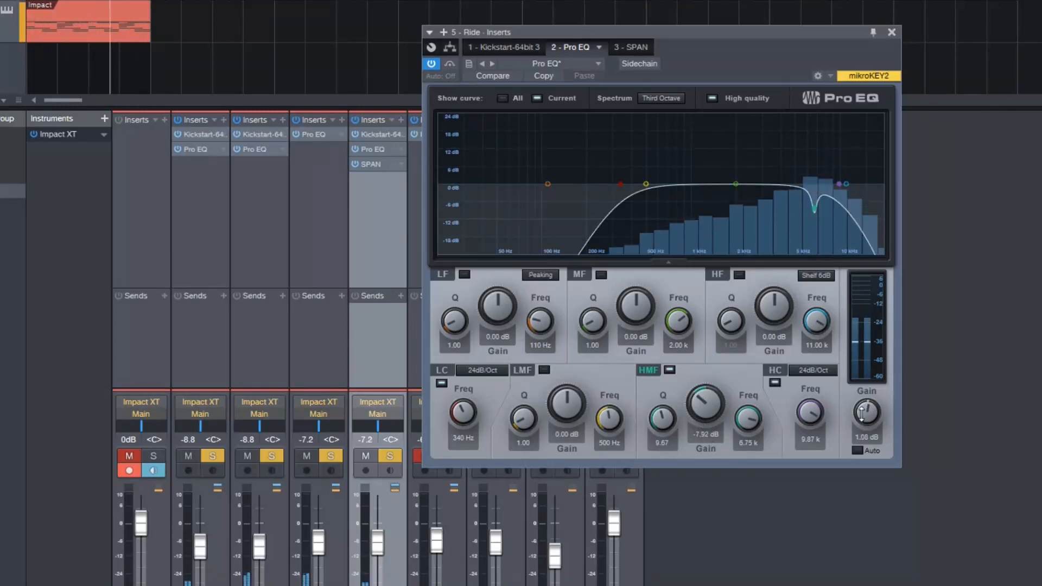
drag(378, 544, 380, 538)
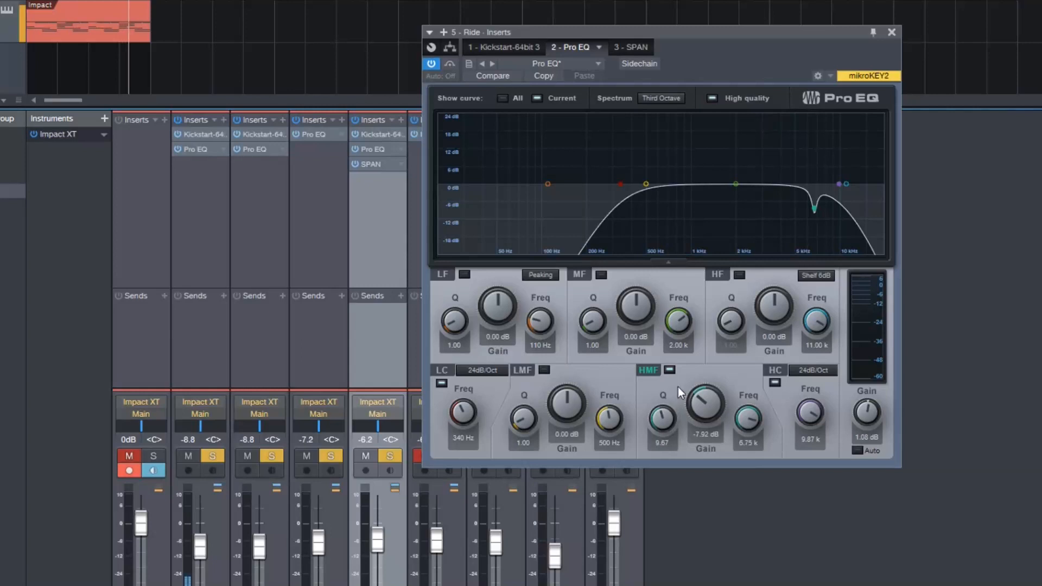
- Compare the Ride with the HMF band bypassed and deepen that band's cut to -9.38 dB
click(670, 370)
click(670, 370)
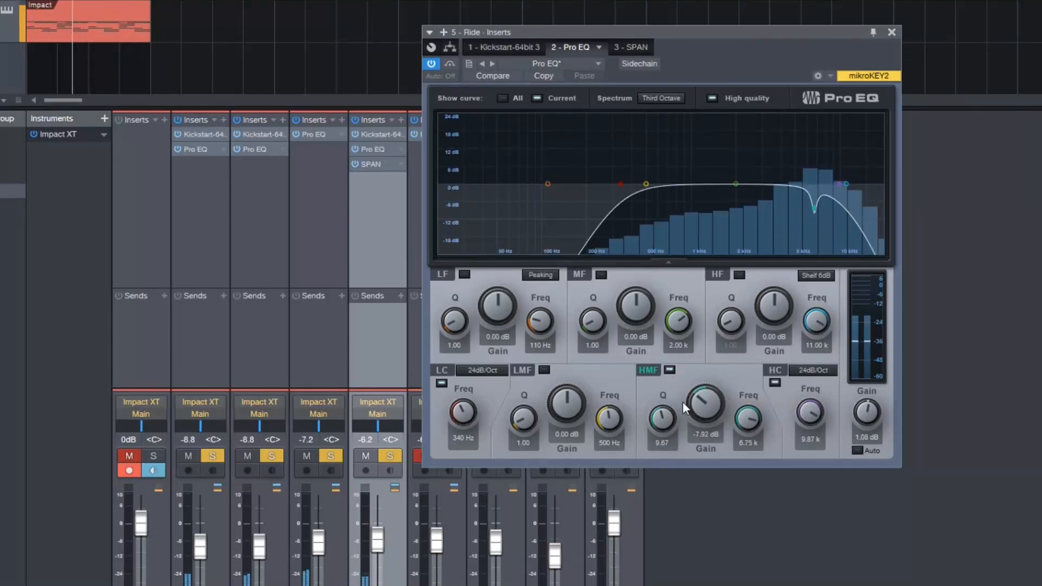
drag(698, 405, 698, 411)
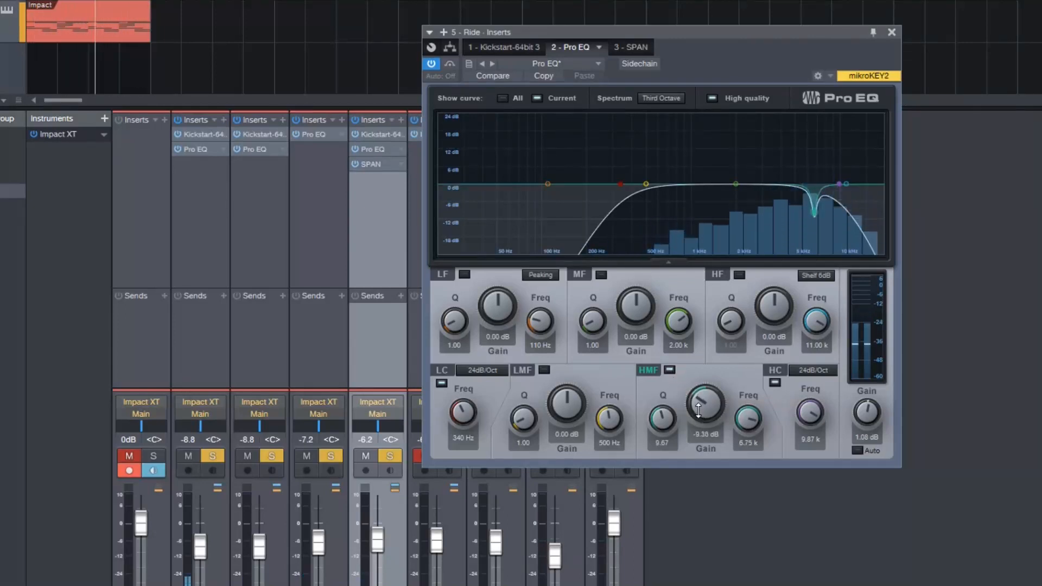
- Compare the drums with the Ride's solo off and on, and raise the Ride channel fader to -5.1 dB
click(388, 456)
click(388, 456)
drag(379, 546, 379, 543)
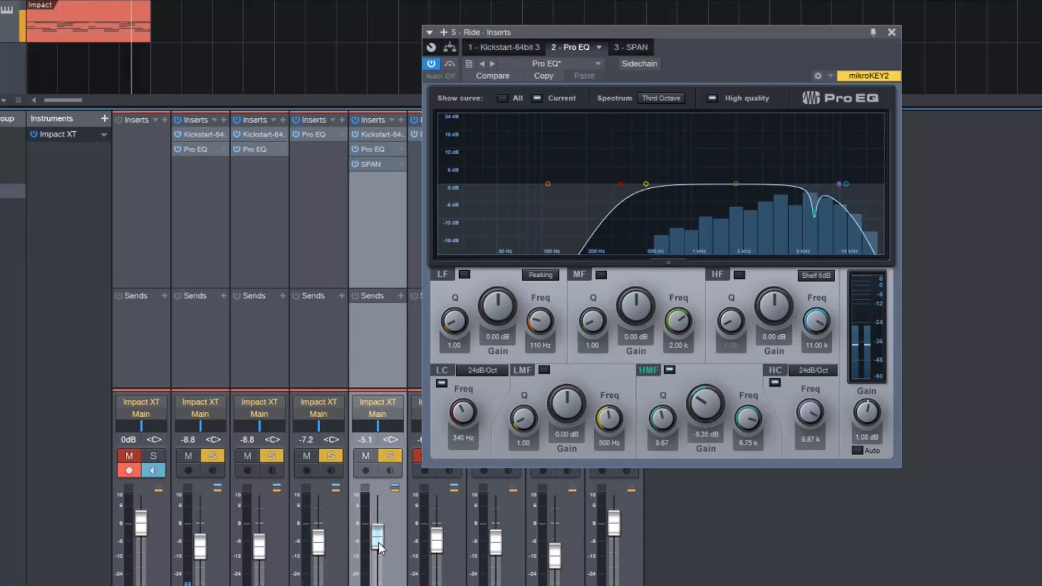
click(891, 32)
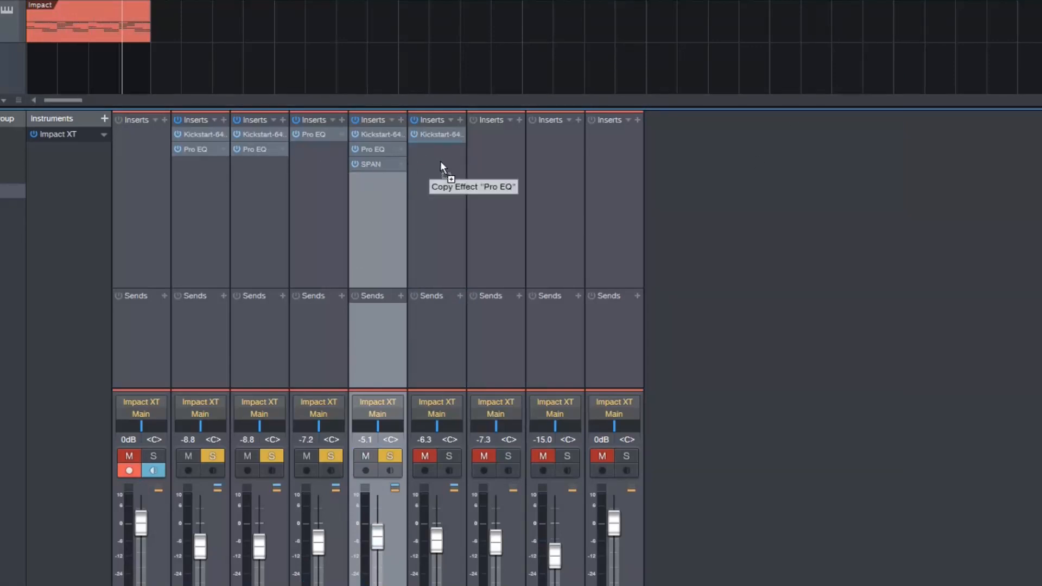
- Copy an existing low-cut Pro EQ onto the Shaker channel's inserts and solo the Shaker with the other drums
drag(438, 163, 439, 169)
click(416, 454)
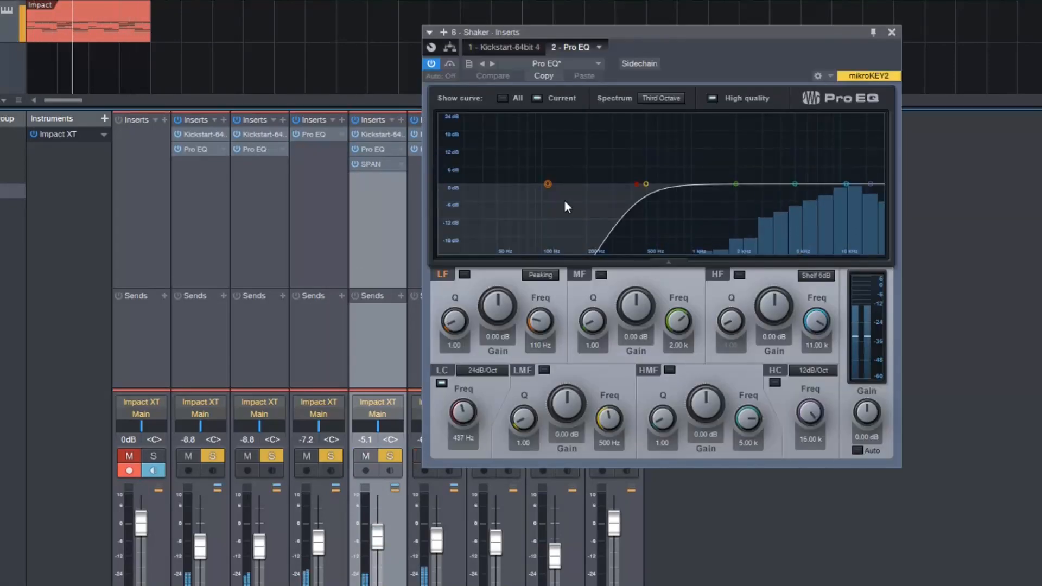
drag(650, 30, 712, 29)
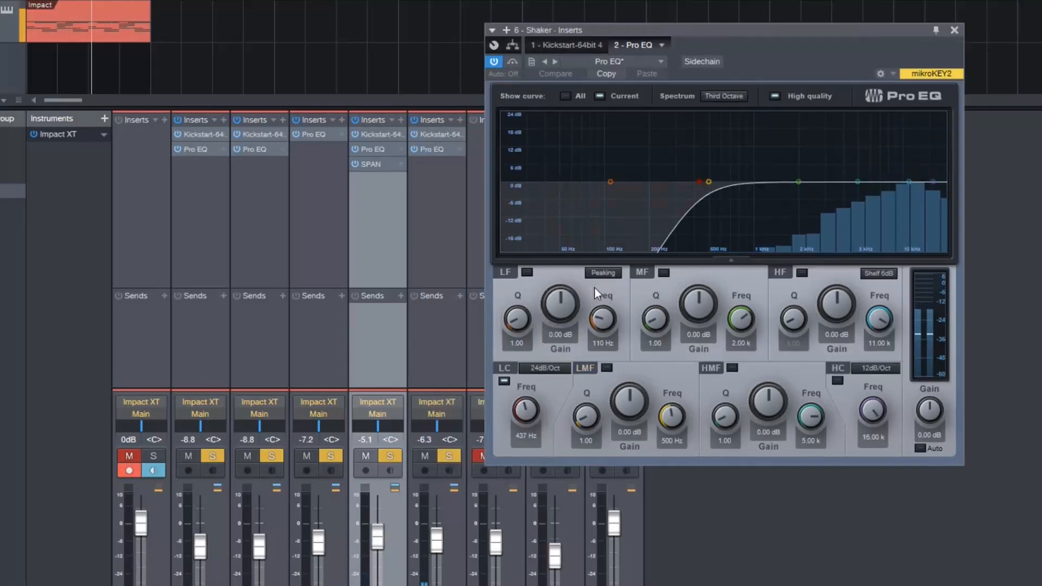
- Set the Shaker Pro EQ's low cut to 596 Hz and enable its high cut at 9.87 kHz
drag(540, 402, 557, 426)
click(838, 382)
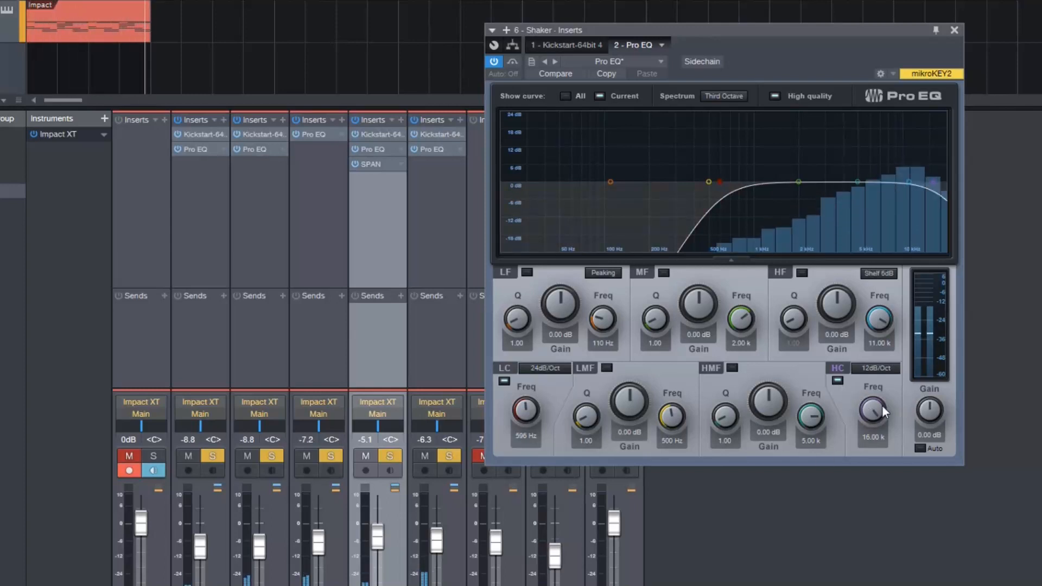
drag(880, 416, 877, 422)
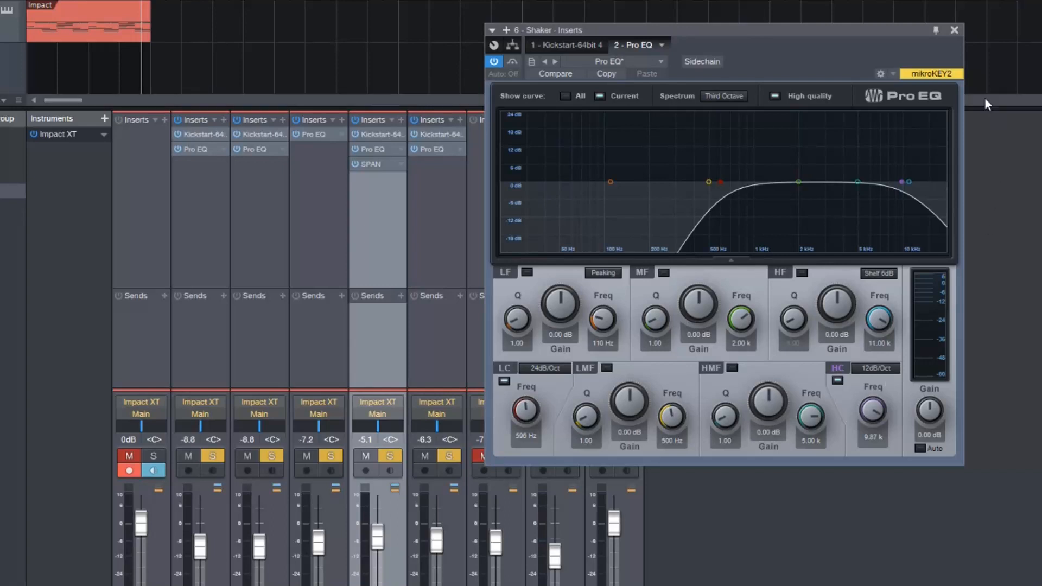
click(954, 30)
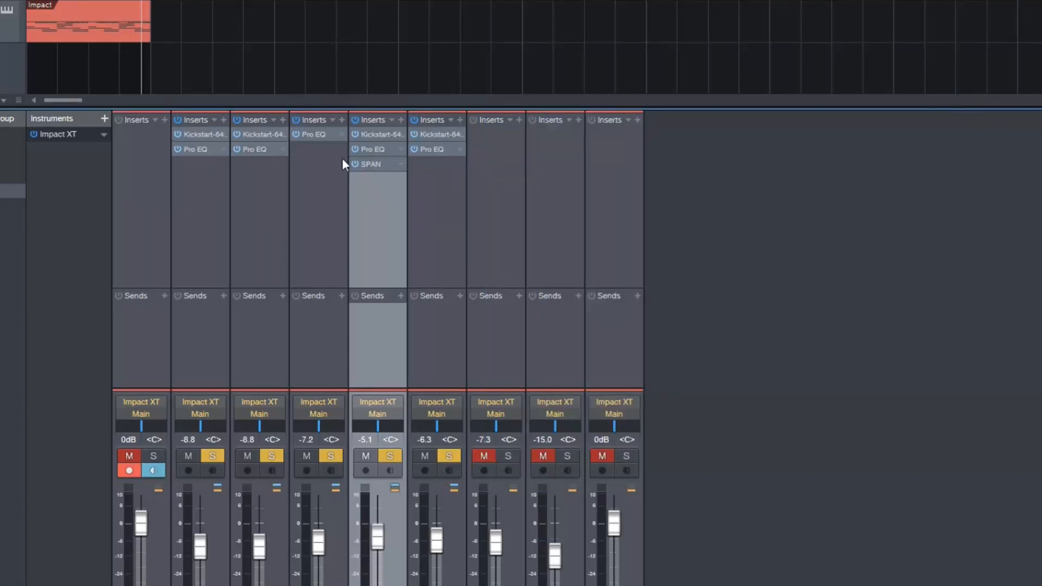
- Copy the Shaker's Pro EQ onto the Clap Hit channel and disable the high cut in the copy
drag(484, 160, 500, 159)
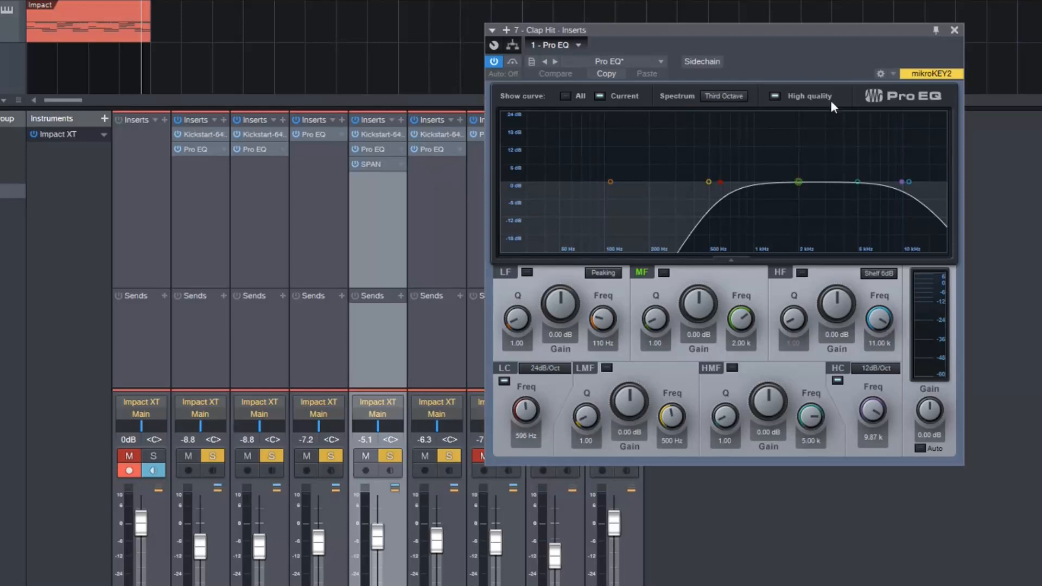
click(836, 378)
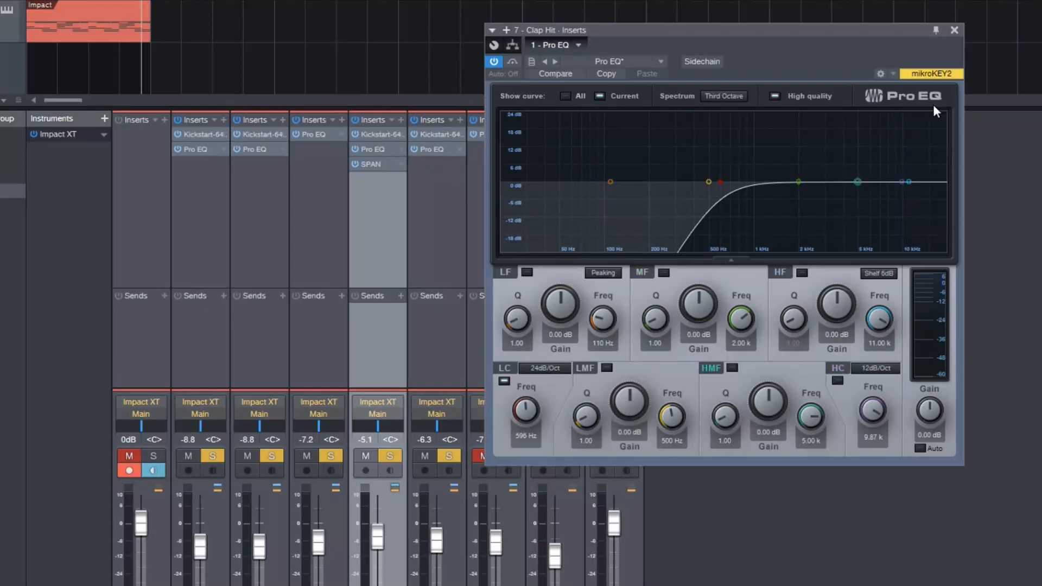
click(953, 30)
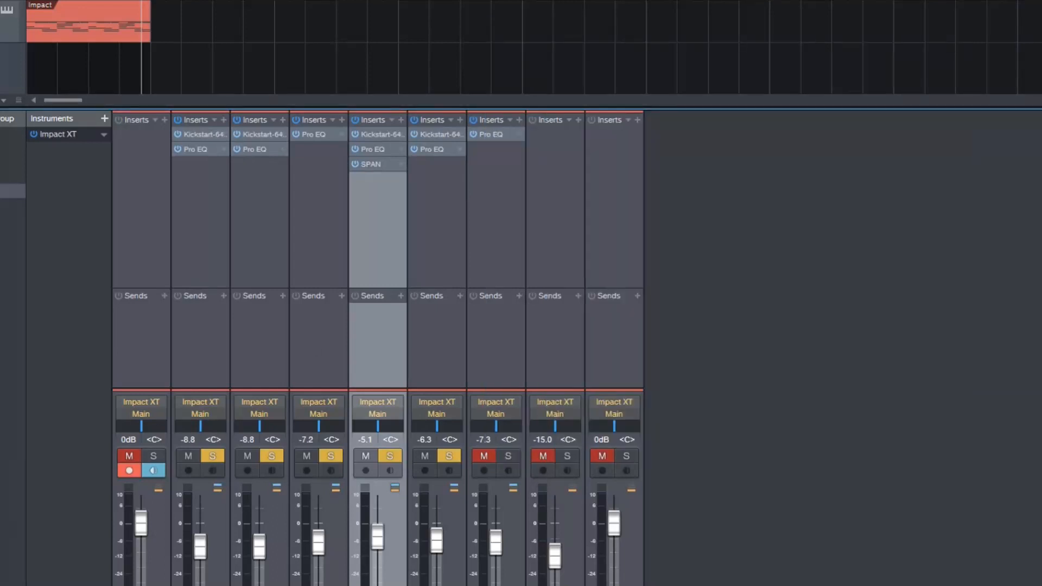
- Play the Clap Hit soloed and lower its Pro EQ low cut to 260 Hz
key(space)
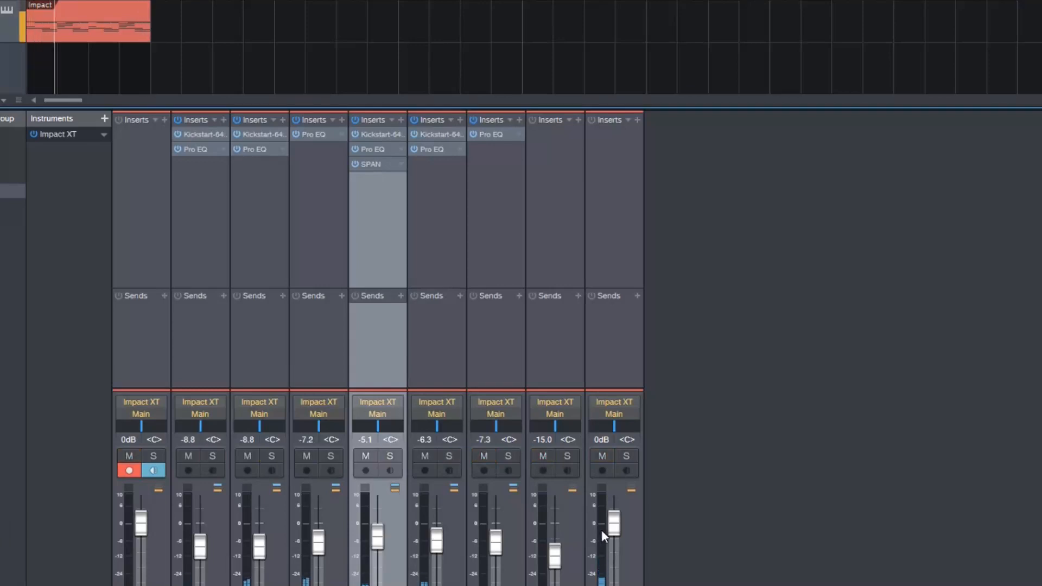
click(508, 457)
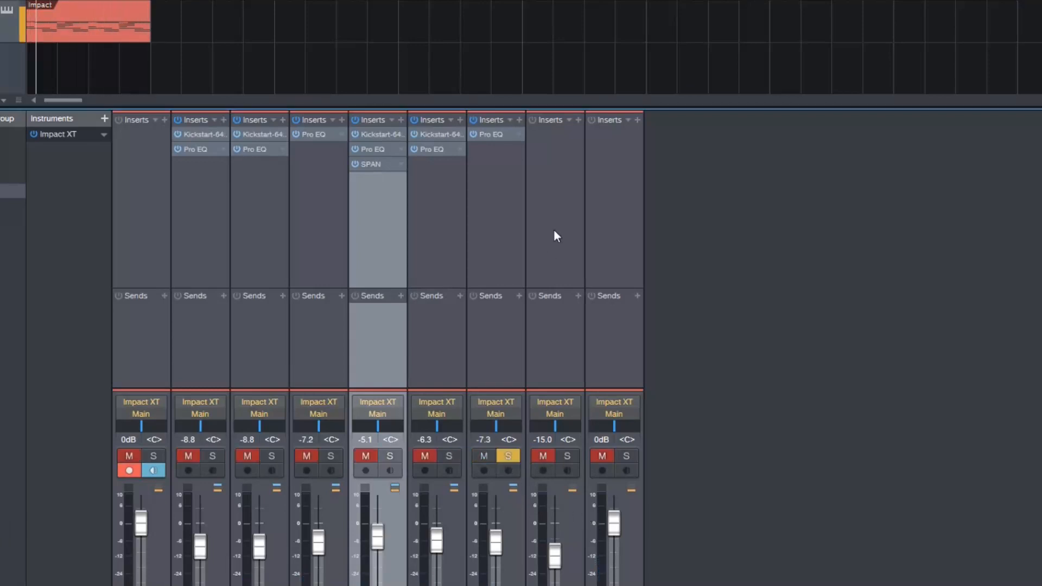
click(495, 134)
drag(537, 413, 547, 440)
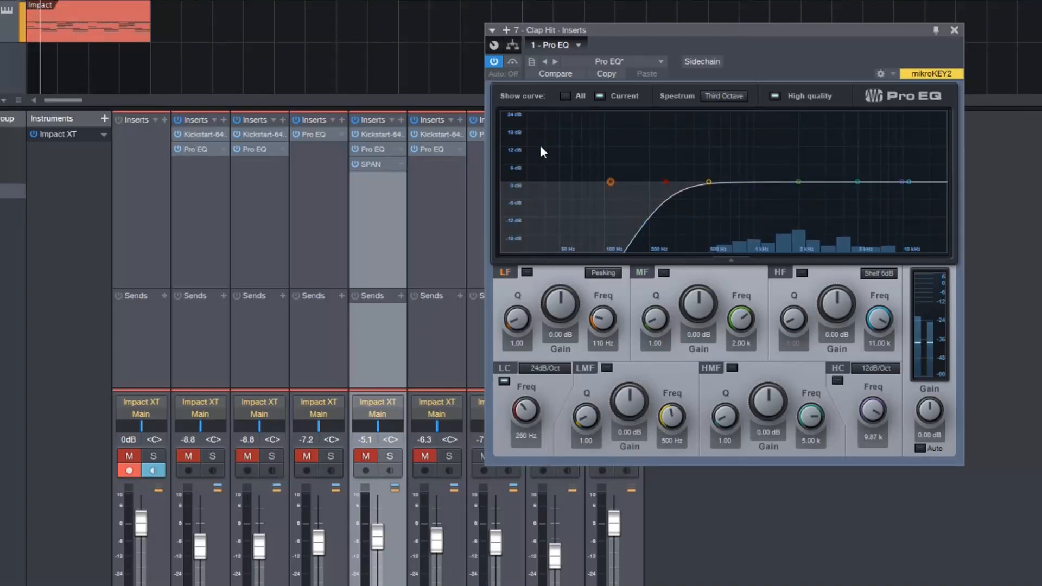
mouse_move(799, 27)
mouse_down()
mouse_move(225, 0)
mouse_move(655, 33)
mouse_move(807, 28)
mouse_up()
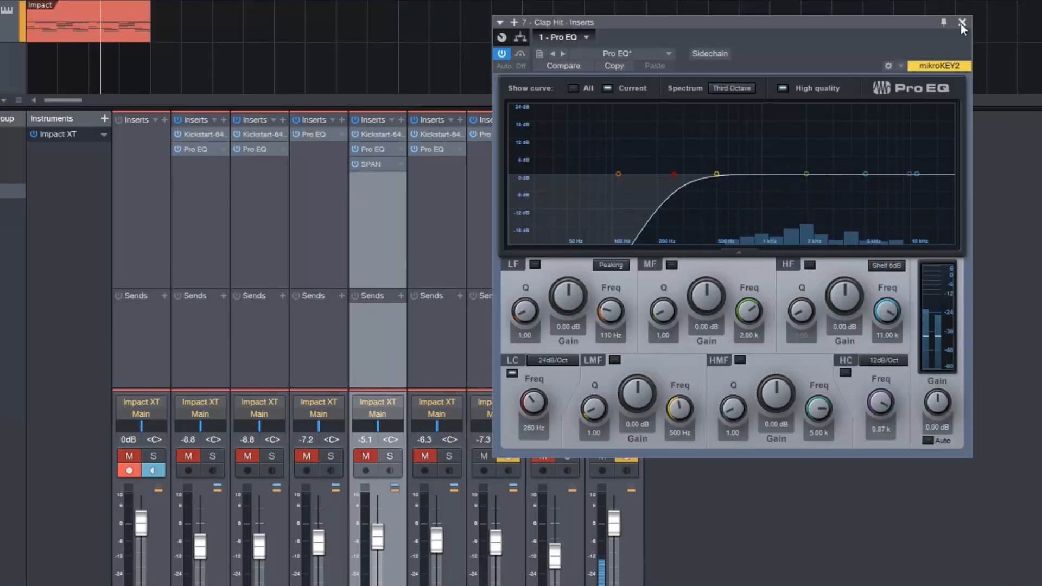
click(961, 23)
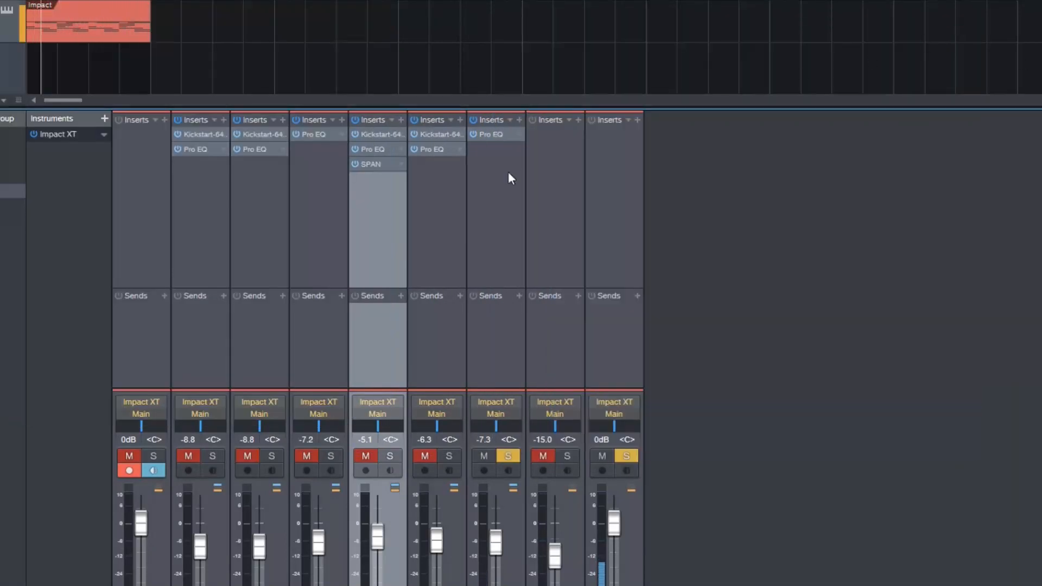
- Solo the Clap Tail channel and copy the Clap Hit's Pro EQ onto it
click(542, 457)
drag(479, 138, 548, 152)
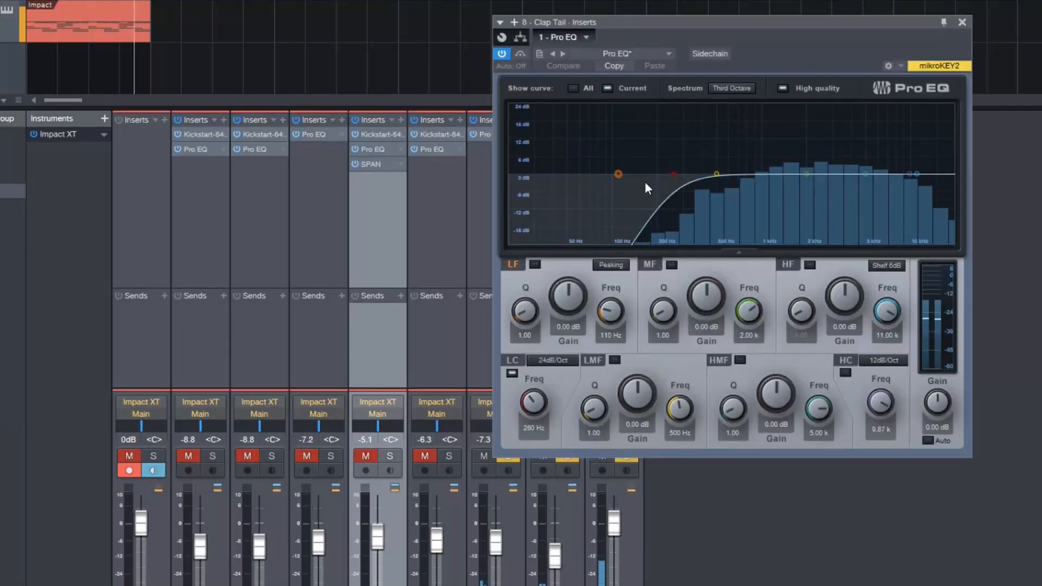
- Try the Clap Tail's low cut at 661, 407 and 367 Hz, comparing against the band bypassed
drag(544, 446, 554, 402)
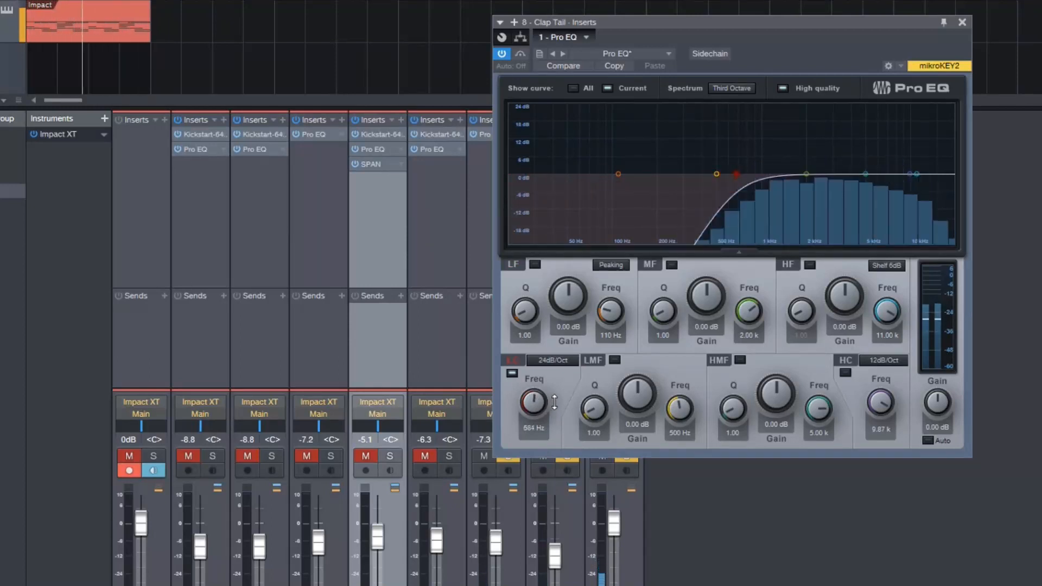
click(512, 373)
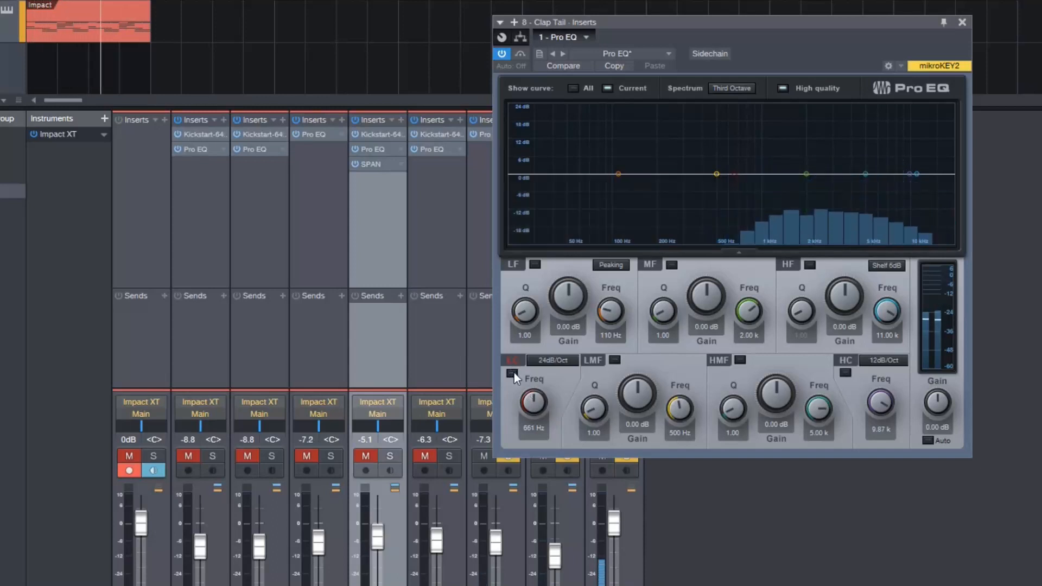
click(513, 373)
drag(532, 403, 533, 409)
click(514, 373)
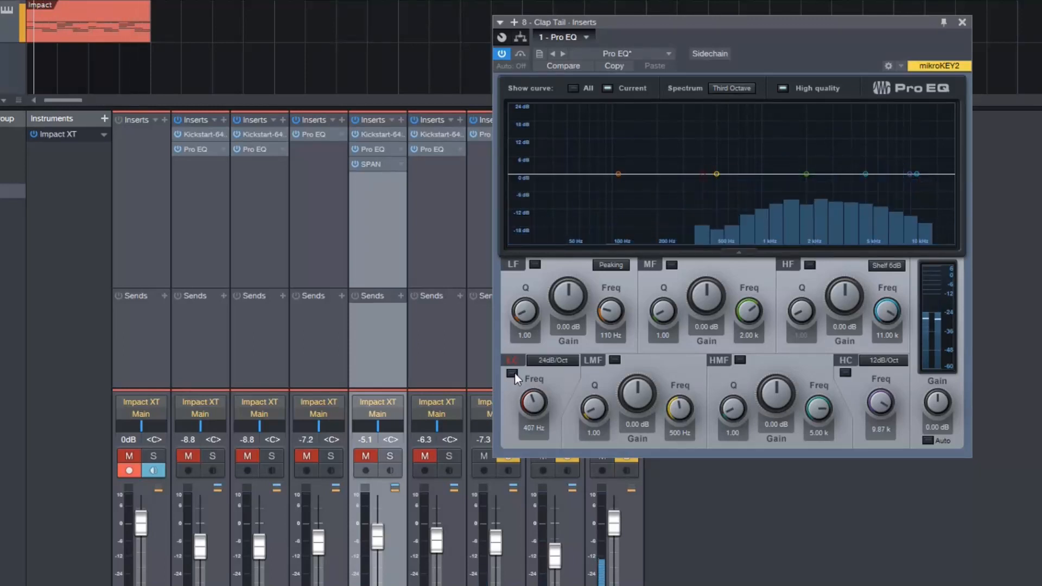
click(515, 374)
drag(530, 402, 529, 403)
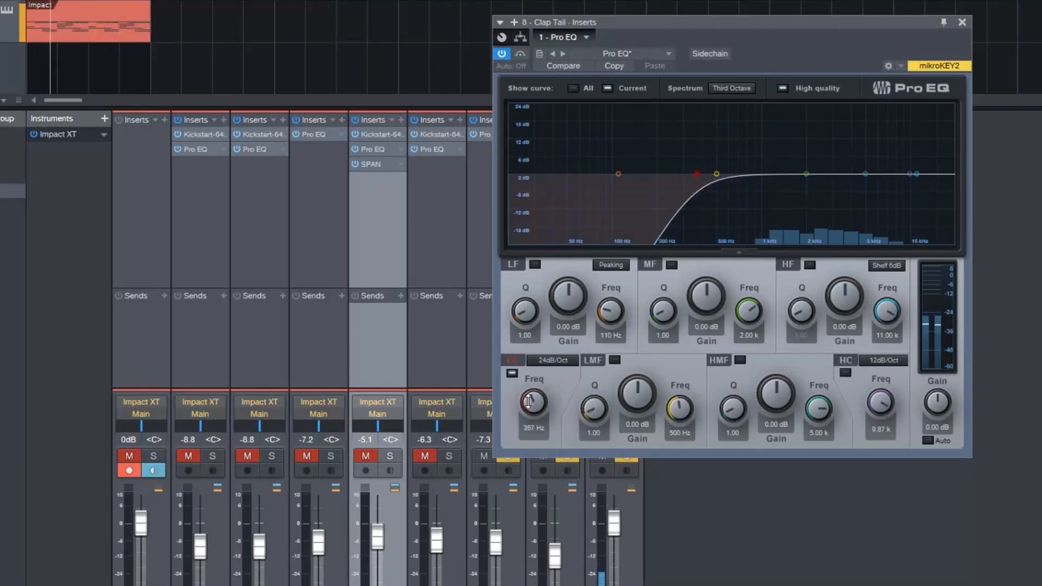
- Compare the Clap Tail with the low cut bypassed and set its low cut to 234 Hz
click(514, 373)
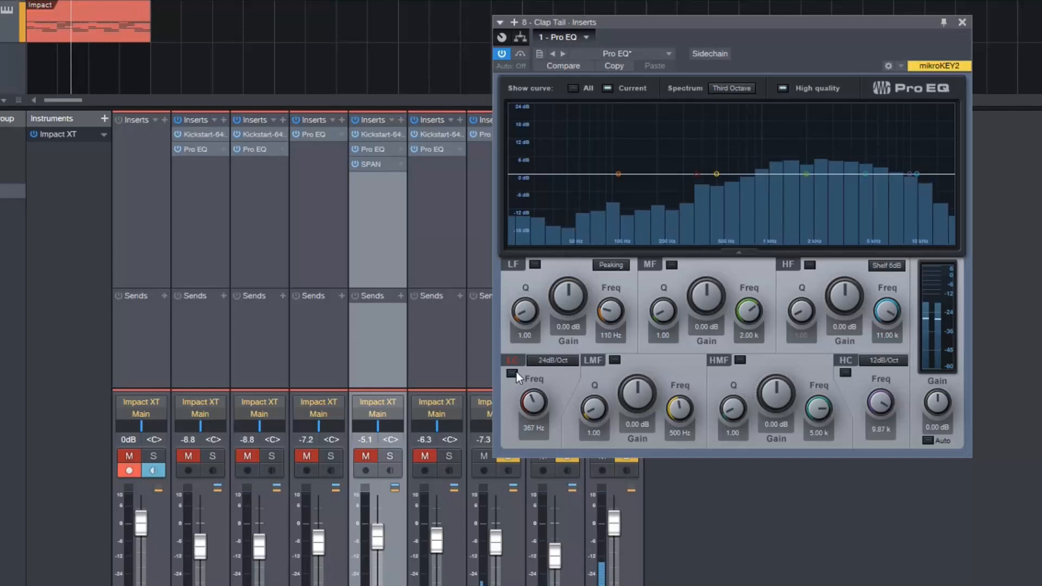
click(514, 373)
drag(529, 400, 530, 411)
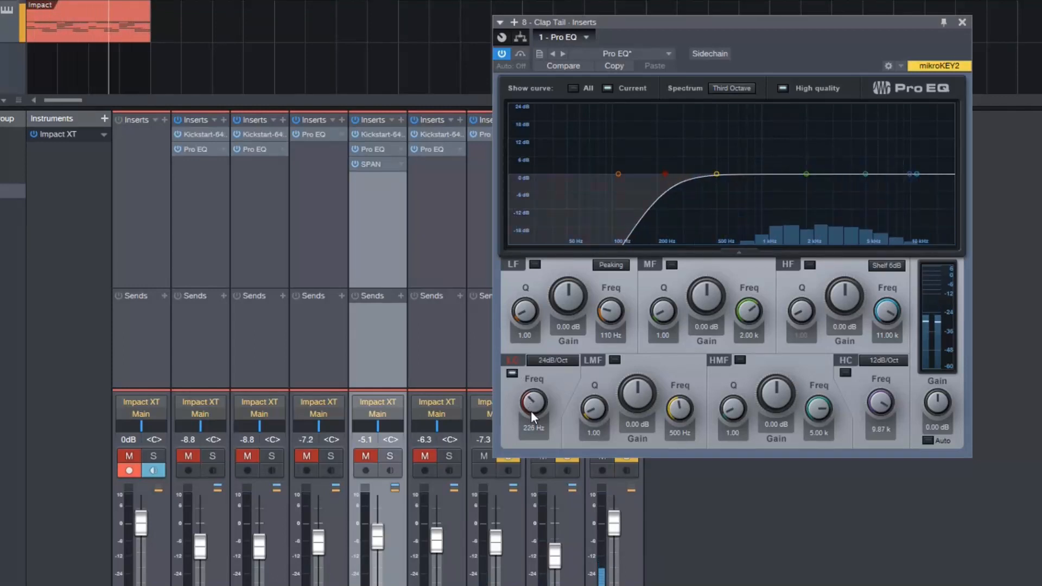
click(514, 373)
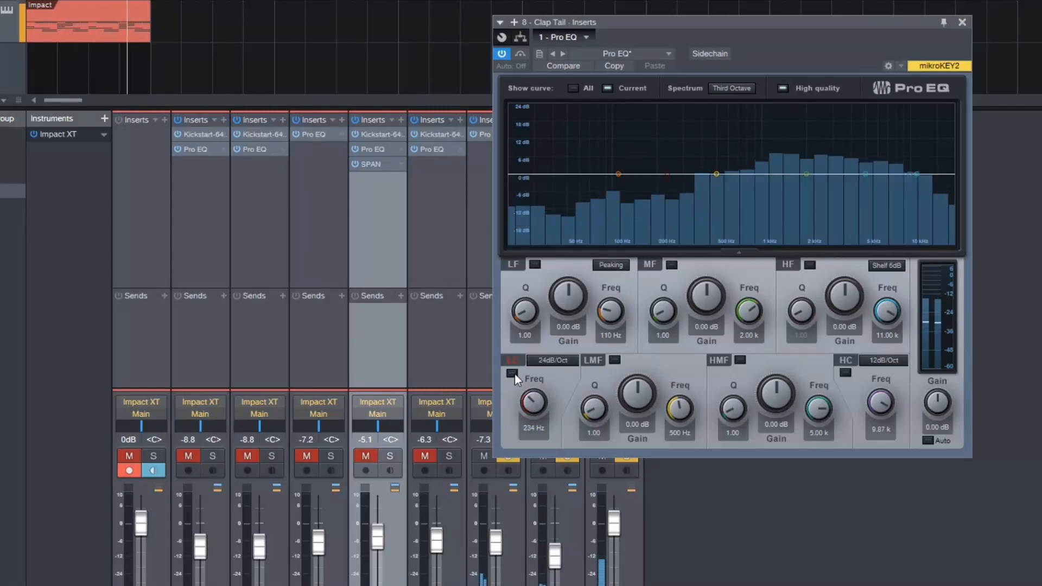
click(514, 372)
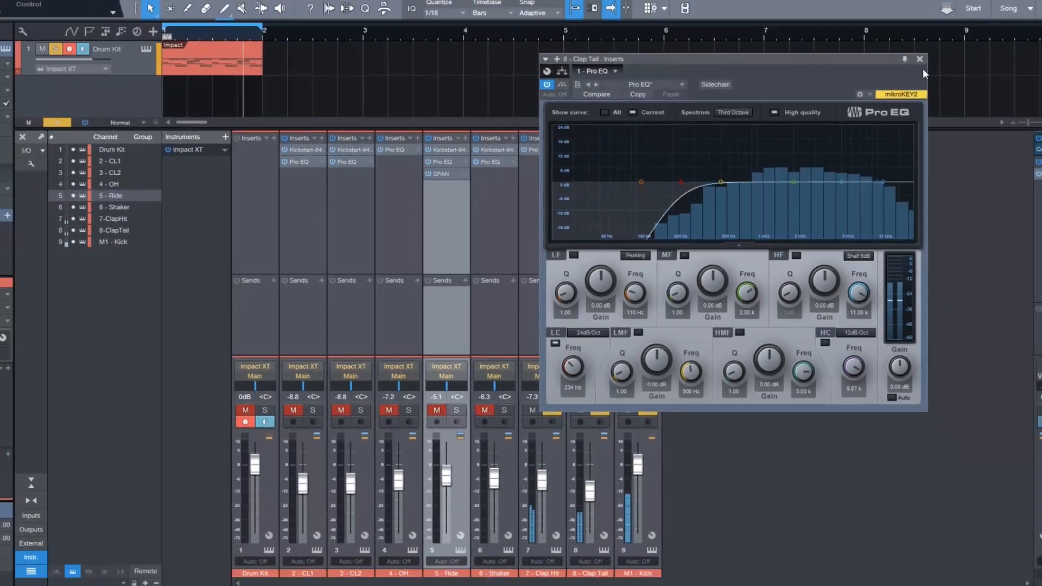
click(962, 22)
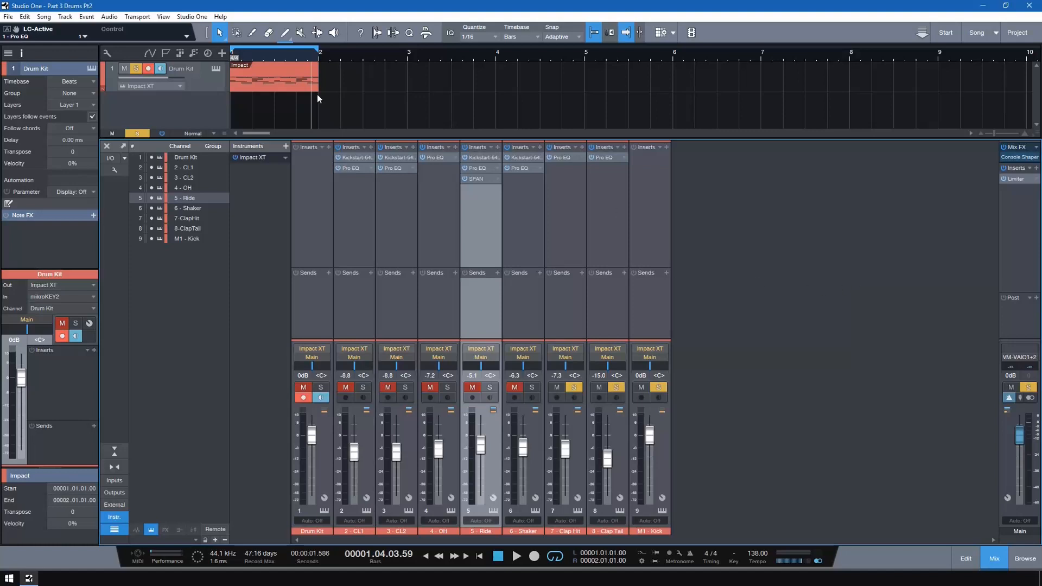
- Clear all channel solos and switch from the mixer to the arrangement with the file browser open
click(139, 133)
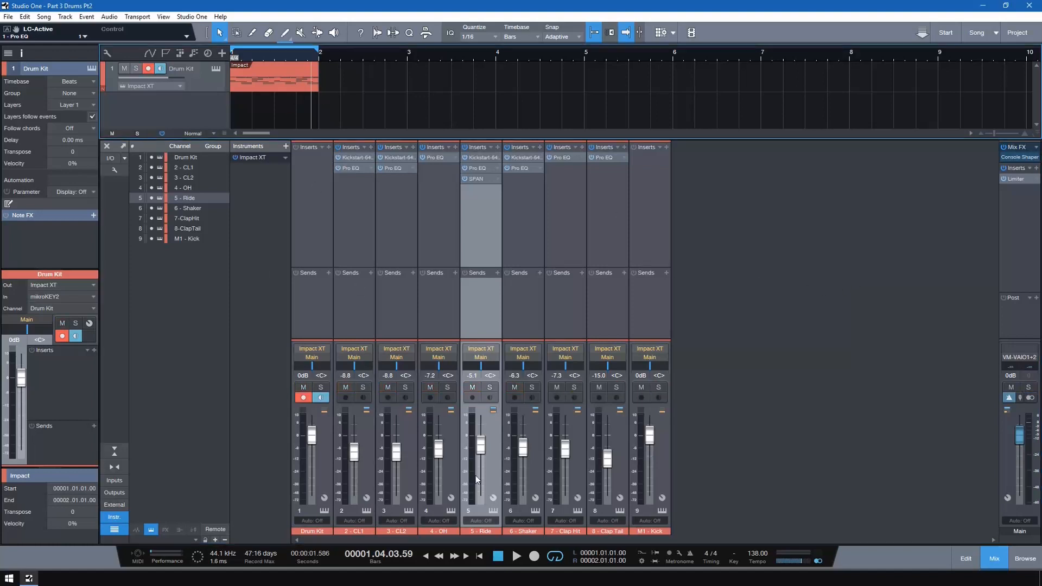
key(F5)
click(964, 558)
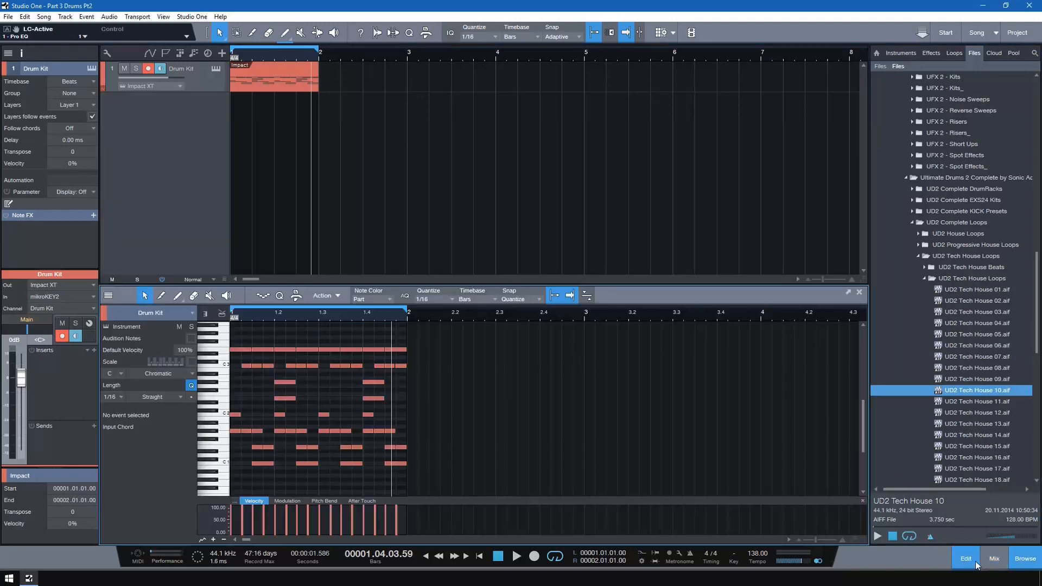
click(973, 560)
click(1032, 558)
click(1032, 558)
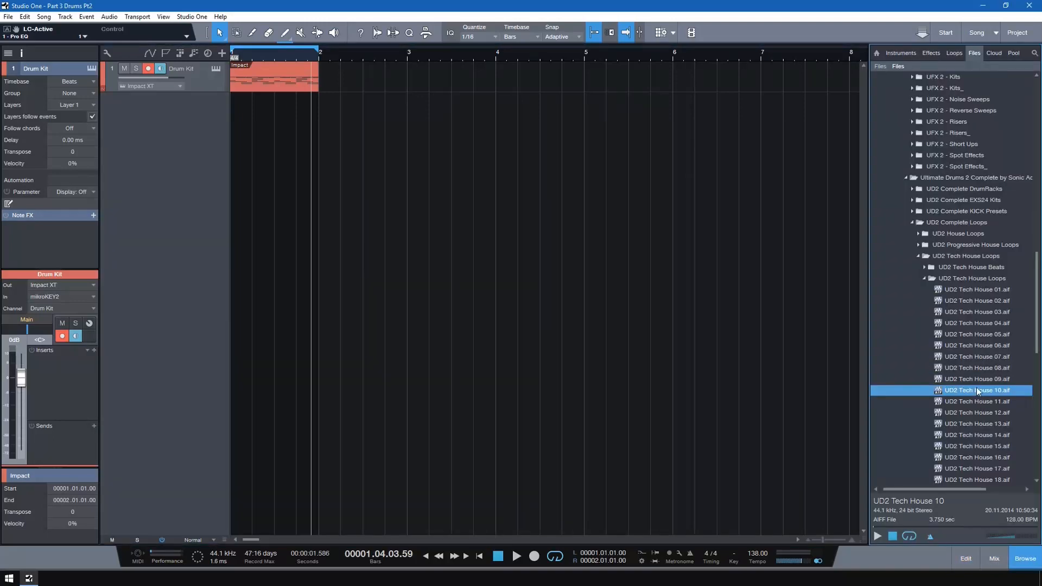
- Audition several loops in the UD2 Tech House Loops folder, finishing with UD2 Tech House 10
click(963, 291)
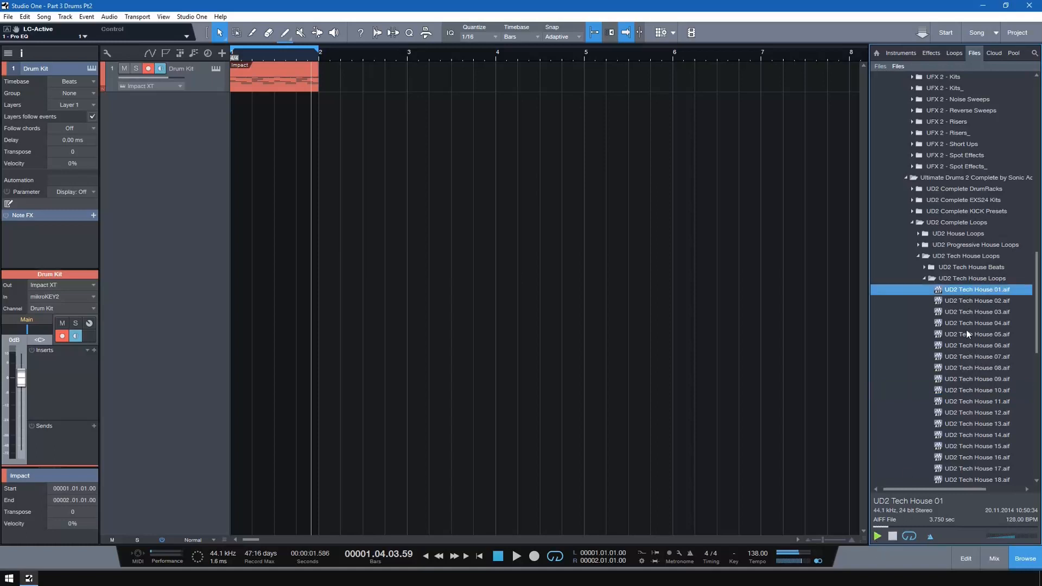
click(967, 302)
click(968, 311)
click(978, 335)
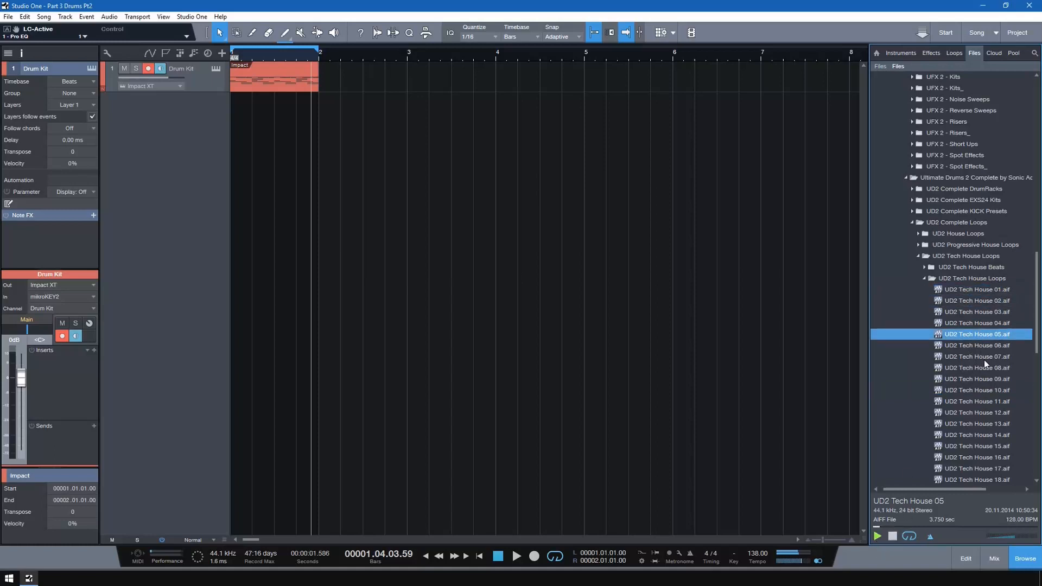
click(984, 359)
click(988, 386)
click(988, 400)
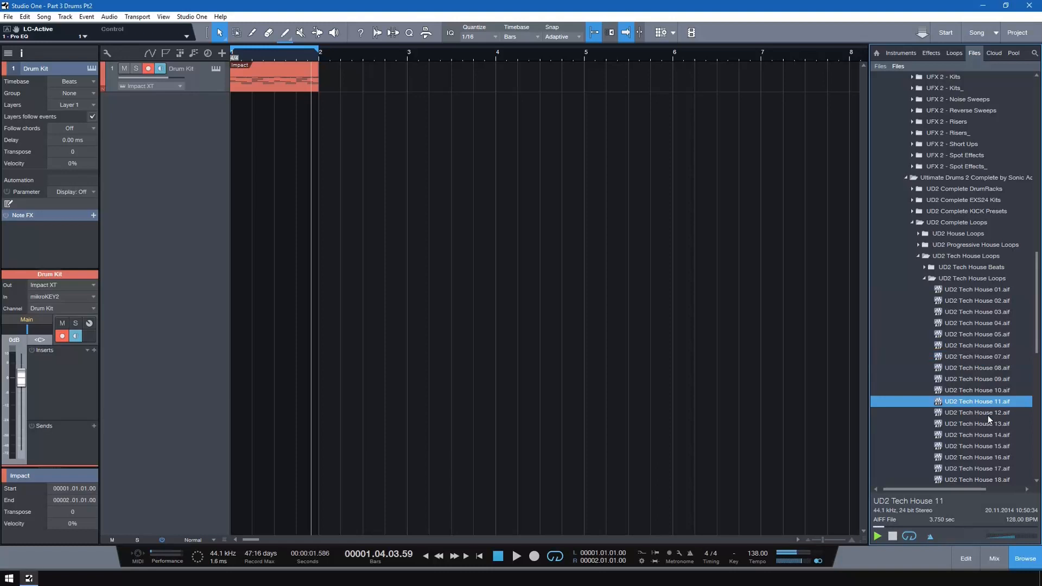
click(987, 415)
click(988, 428)
click(985, 391)
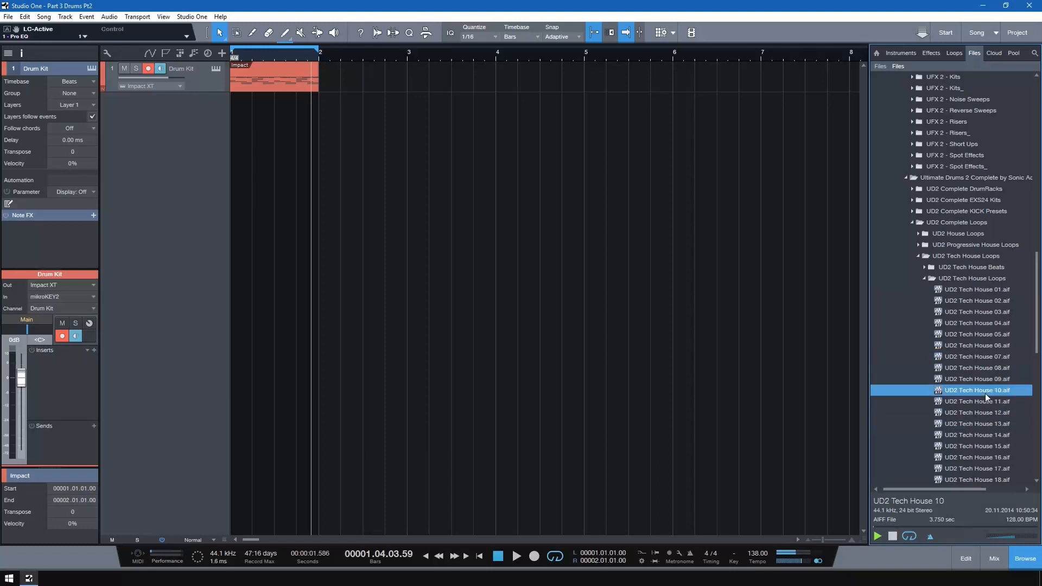
- Place the UD2 Tech House 10 loop on a new track at bar 1 and lower the clip's volume
drag(955, 392, 247, 105)
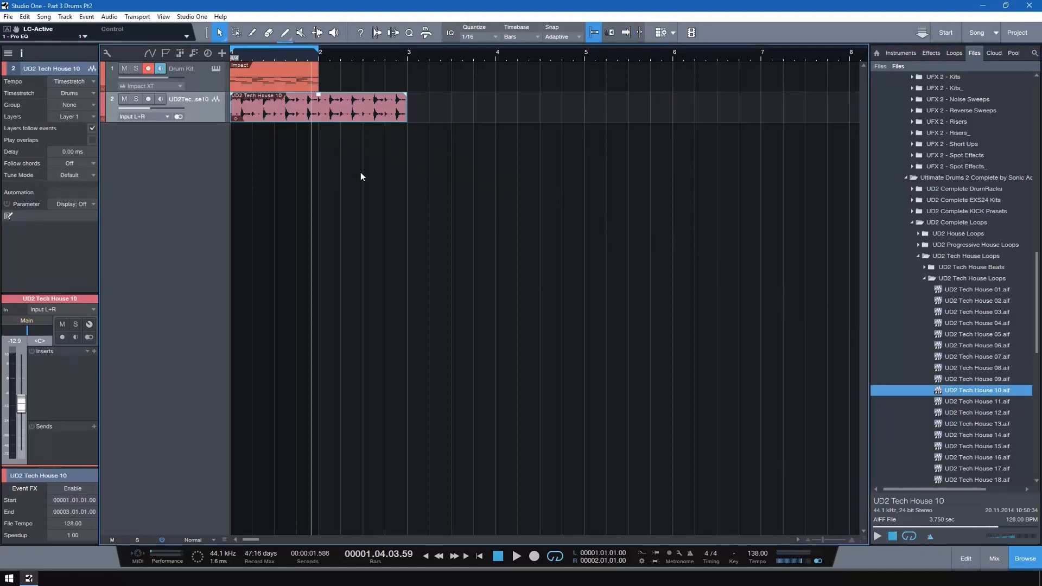
drag(319, 97, 319, 109)
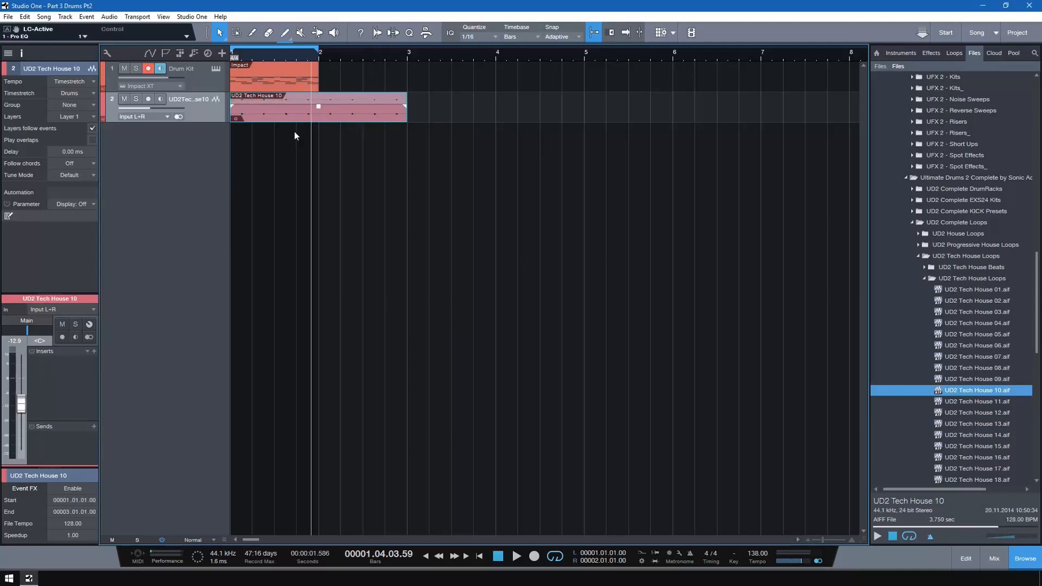
drag(204, 123, 214, 153)
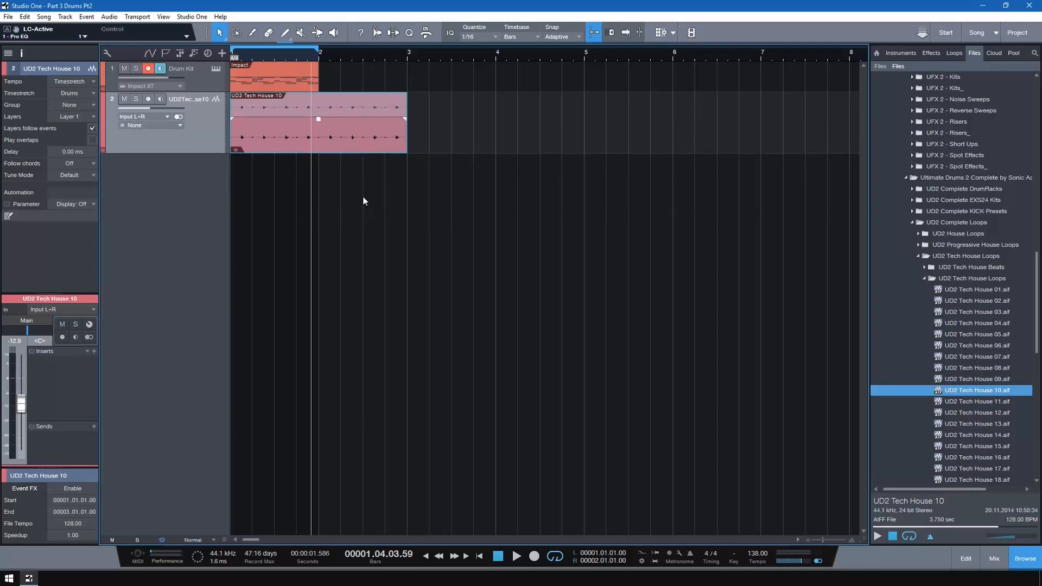
- Undo the clip's volume reduction and insert Mixtool on the UD2 Tech House 10 channel
key(ctrl+z)
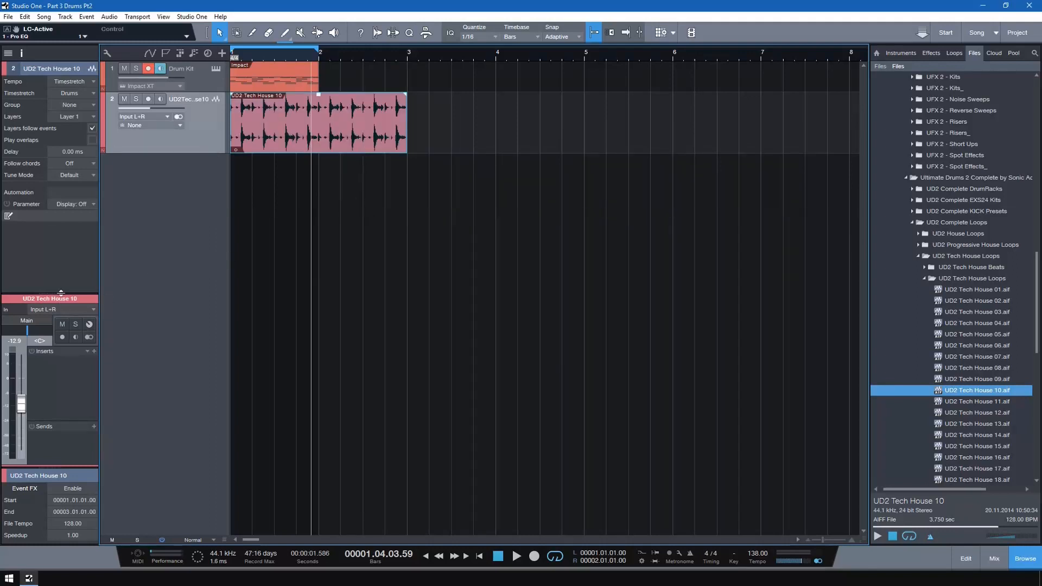
drag(61, 295, 61, 249)
click(95, 305)
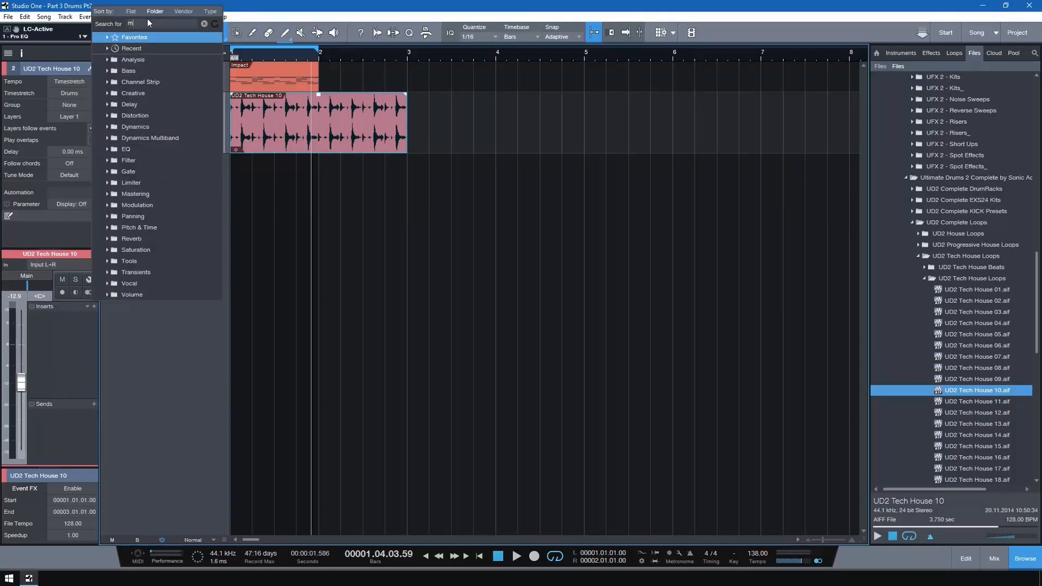
click(125, 47)
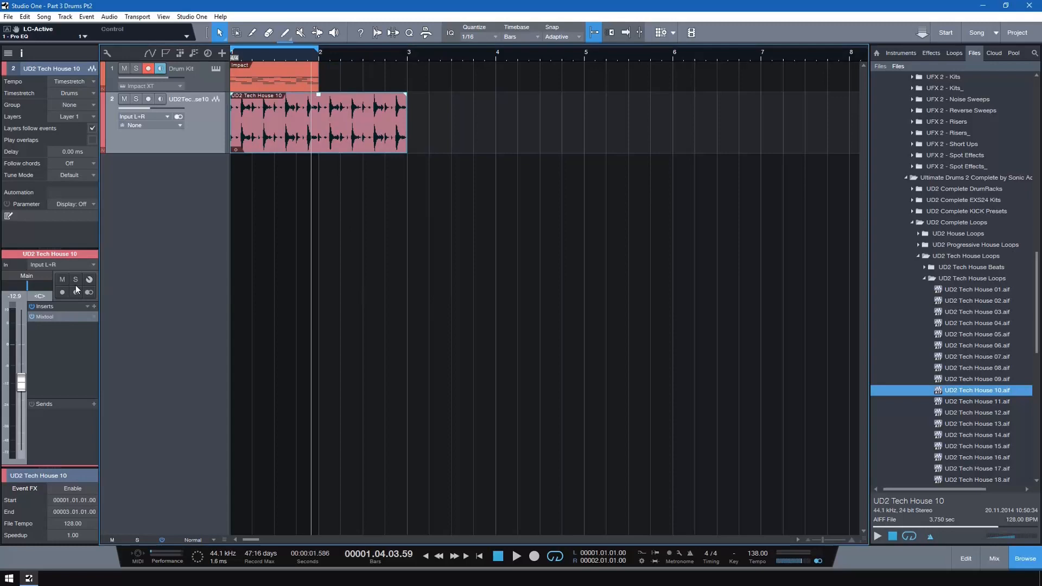
- Set the Mixtool gain to -15 dB and raise the loop's channel fader to -0.4 dB
click(47, 316)
drag(704, 79, 622, 214)
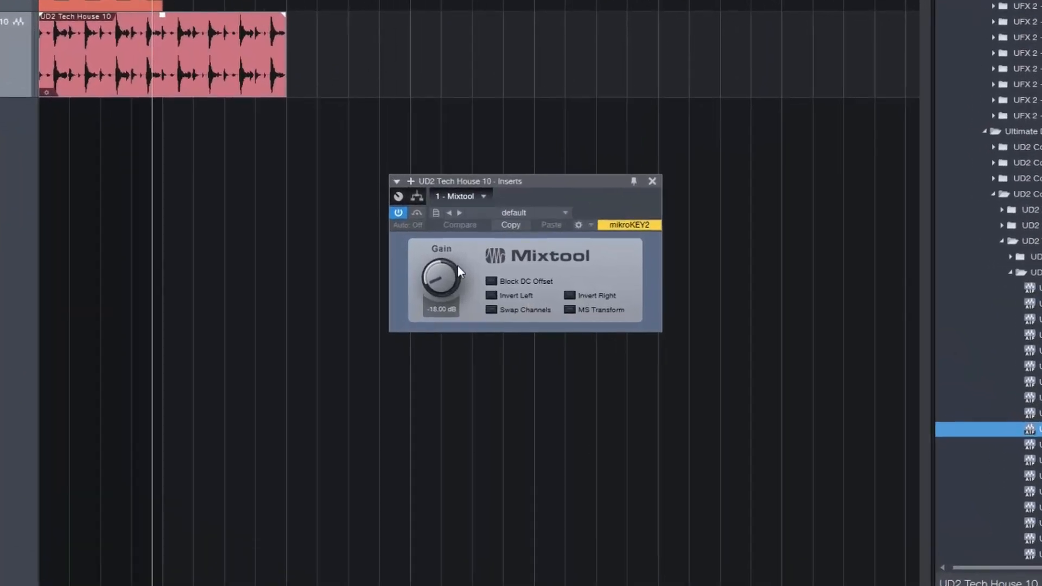
drag(450, 282, 445, 278)
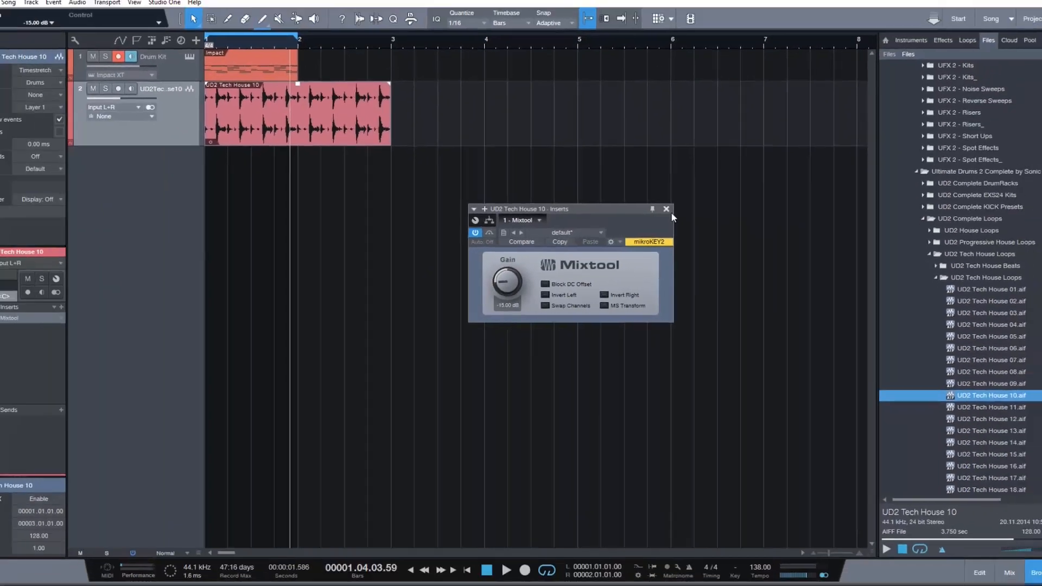
click(652, 181)
drag(22, 383, 23, 346)
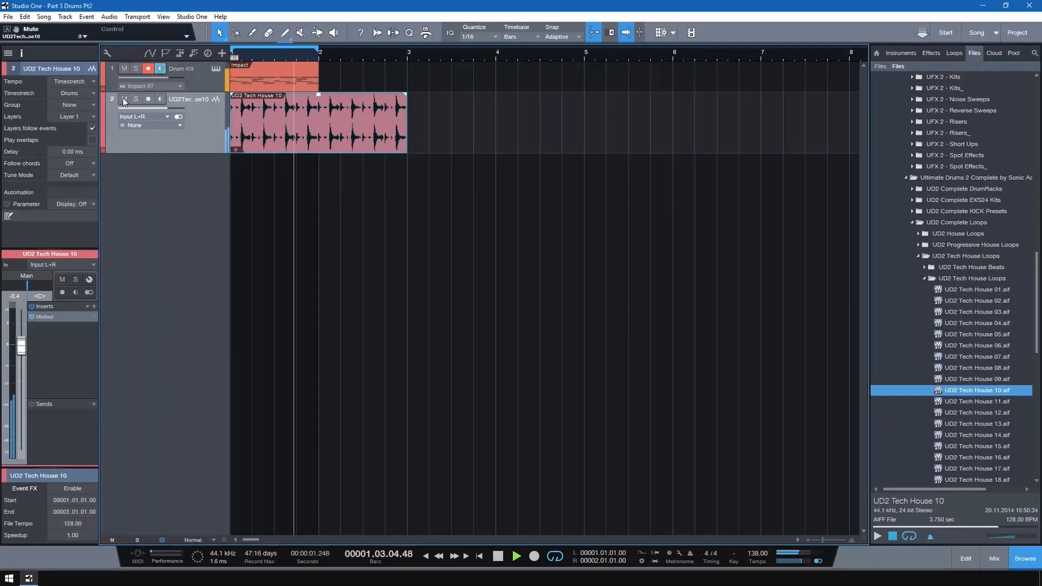
- Solo the UD2 Tech House 10 track, add a Pro EQ after Mixtool and play the loop through it
click(136, 99)
key(space)
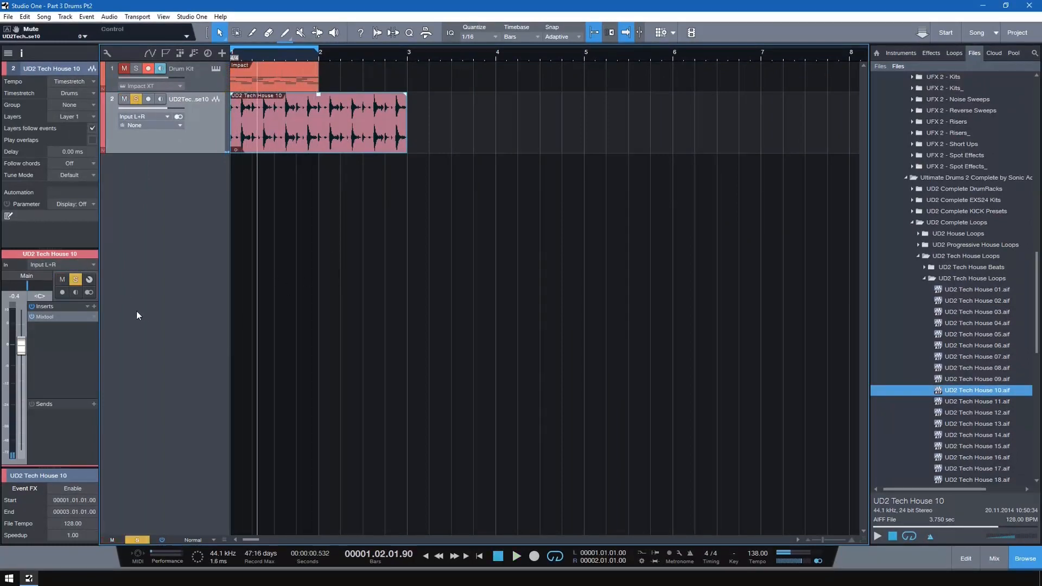
click(95, 306)
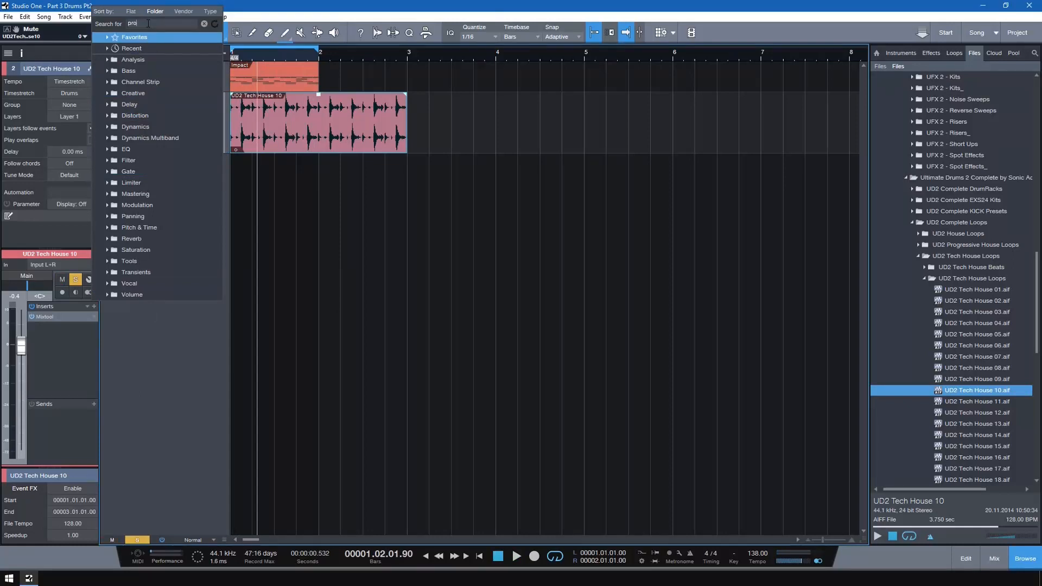
click(142, 58)
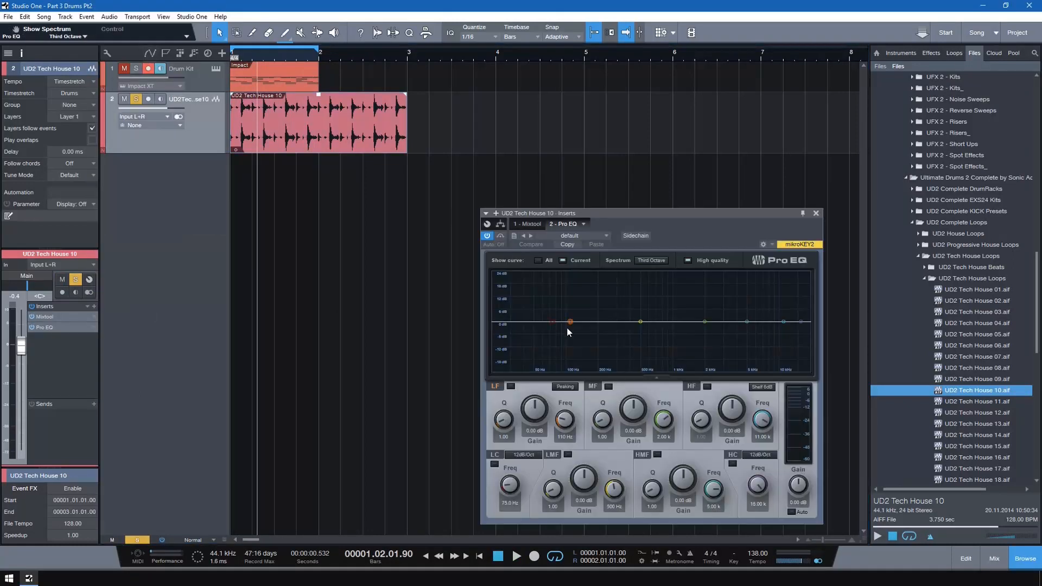
key(space)
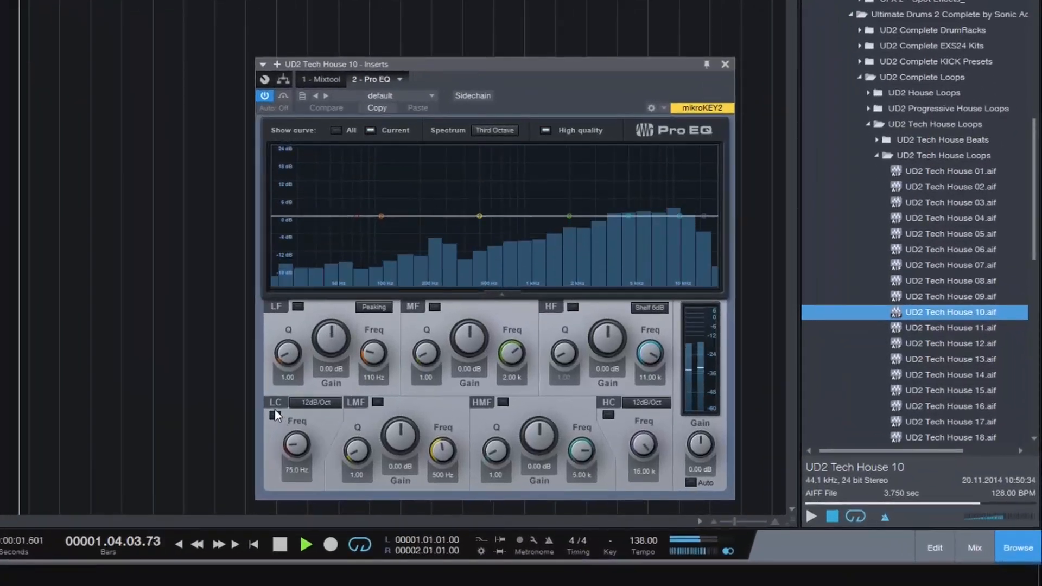
- Enable the Pro EQ low cut at 24dB/Oct and 211 Hz, and compare the loop with the low cut bypassed
click(275, 415)
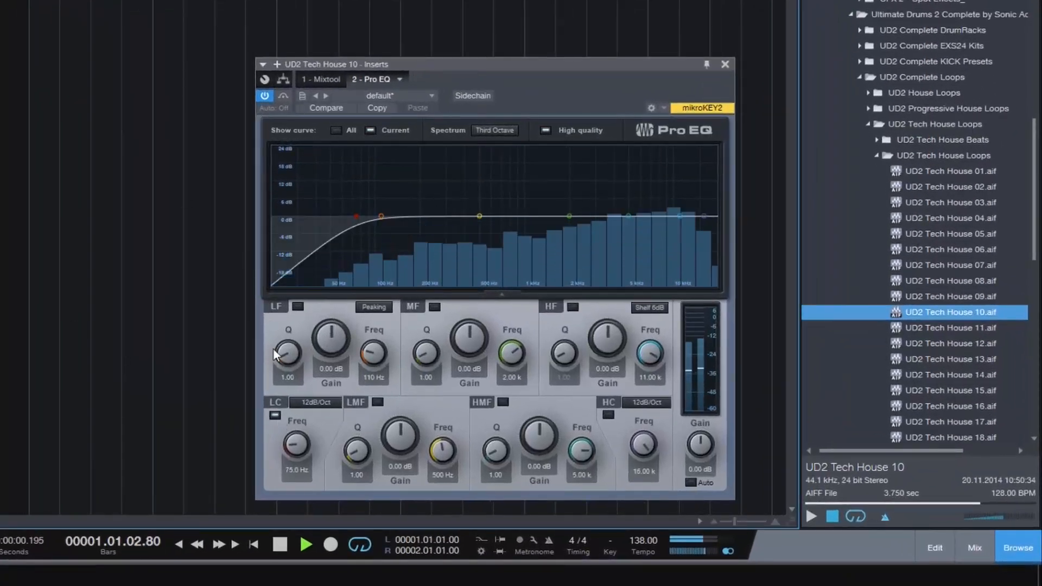
click(324, 404)
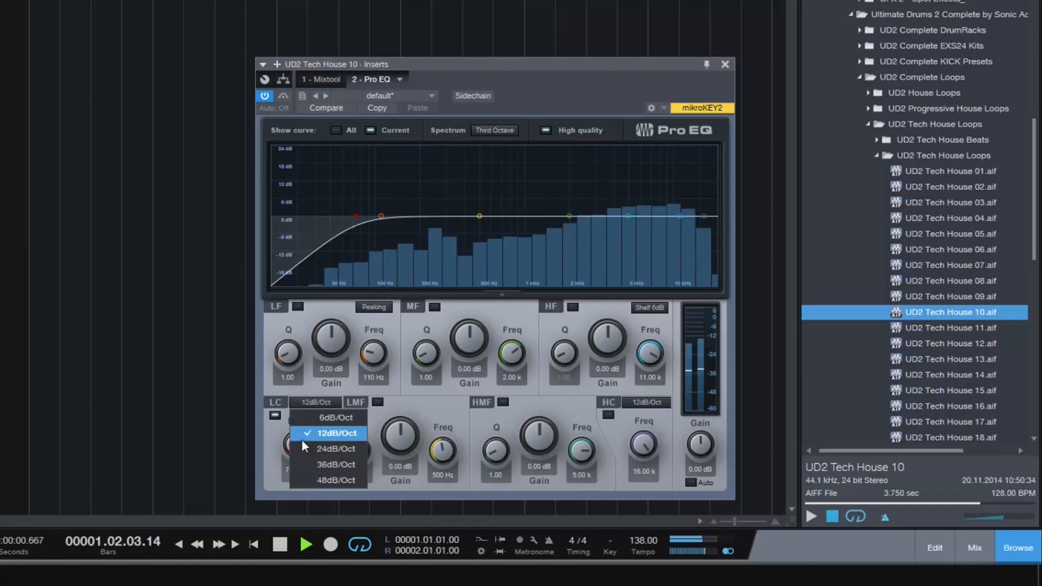
click(316, 448)
drag(301, 441, 298, 419)
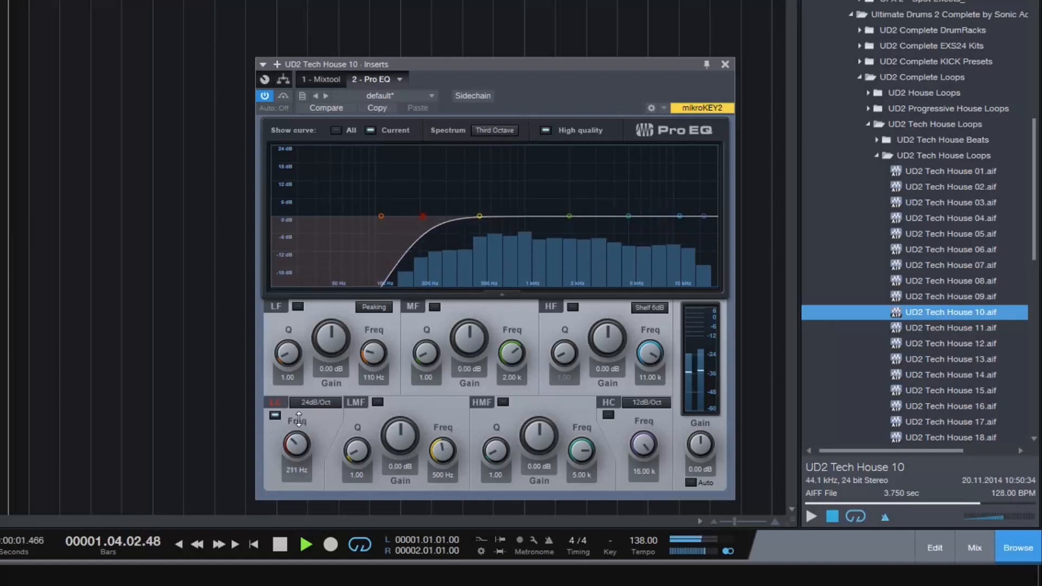
click(275, 415)
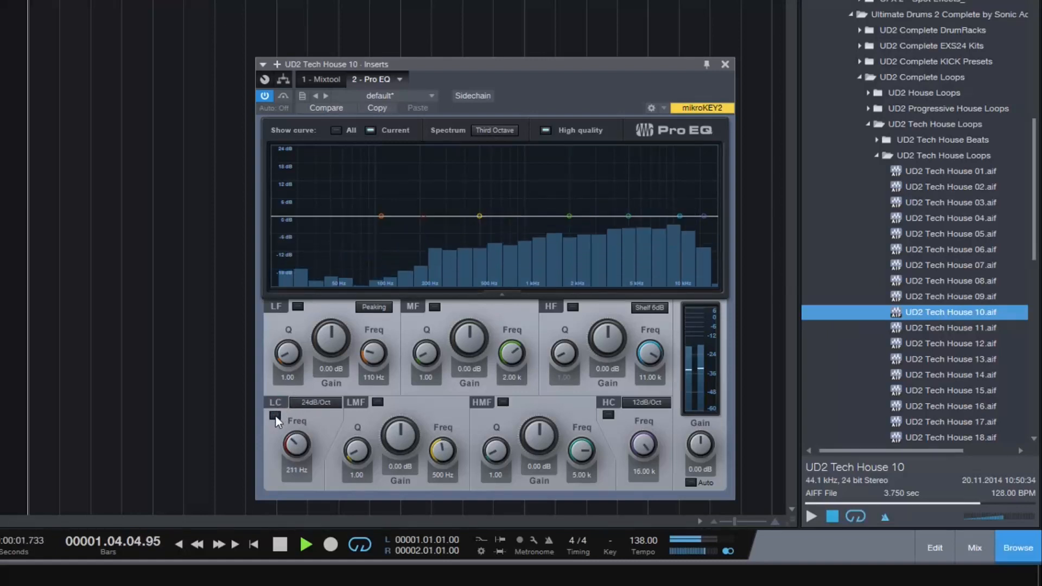
click(275, 415)
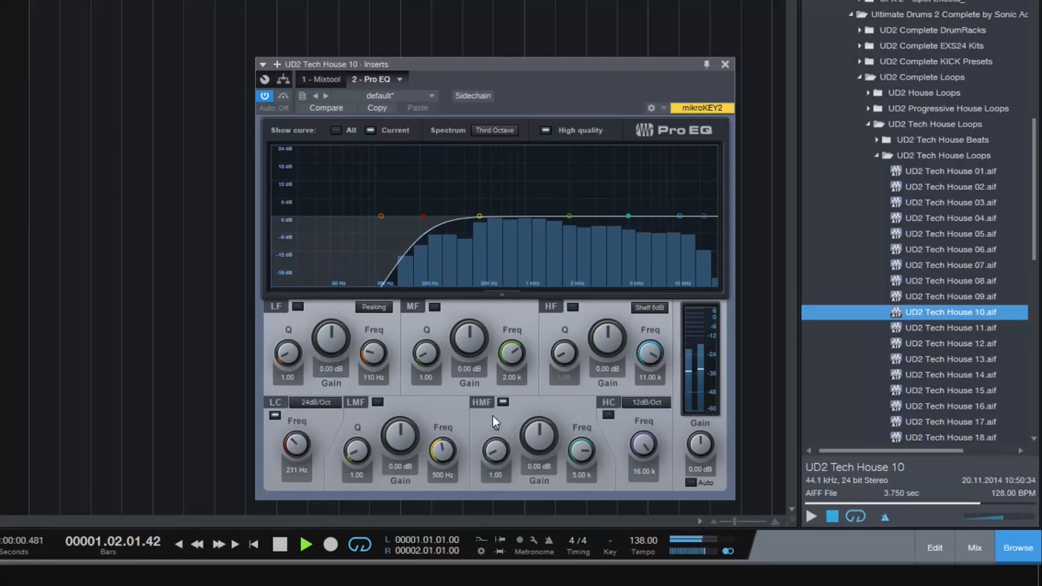
- Enable the Pro EQ high cut at 8.89 kHz and compare the loop with the EQ bypassed
click(608, 414)
drag(641, 453, 638, 470)
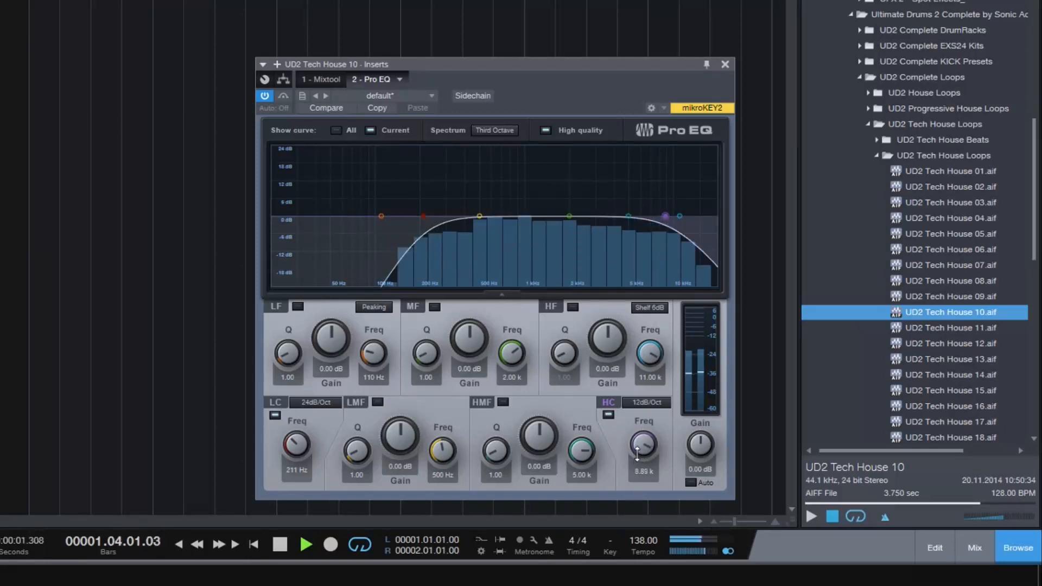
click(283, 98)
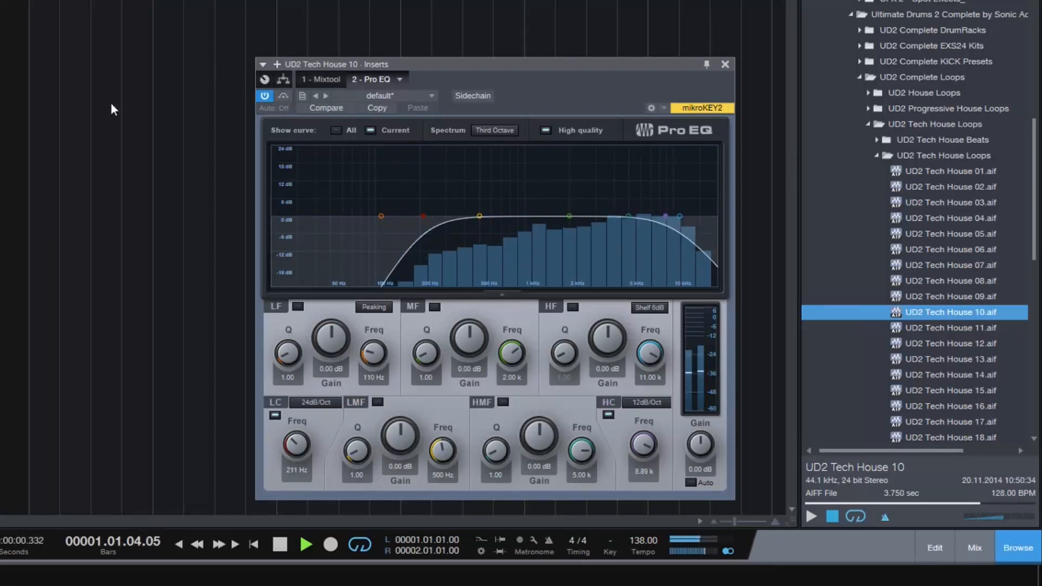
key(space)
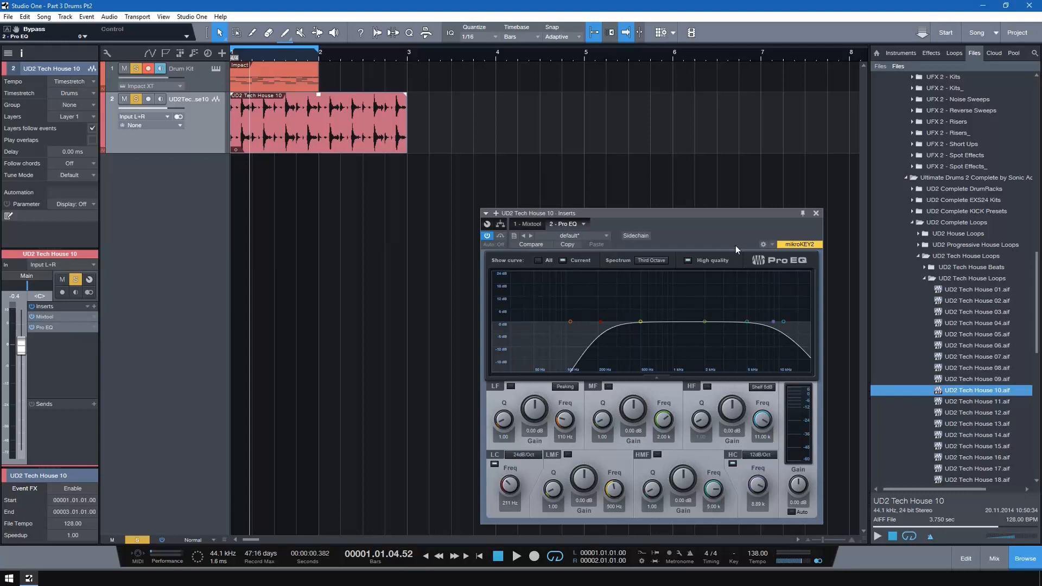
- Close the Pro EQ and lower the loop's channel fader to -2.7 dB during playback
click(815, 213)
key(space)
mouse_move(24, 344)
mouse_down()
mouse_move(27, 383)
mouse_move(22, 353)
mouse_up()
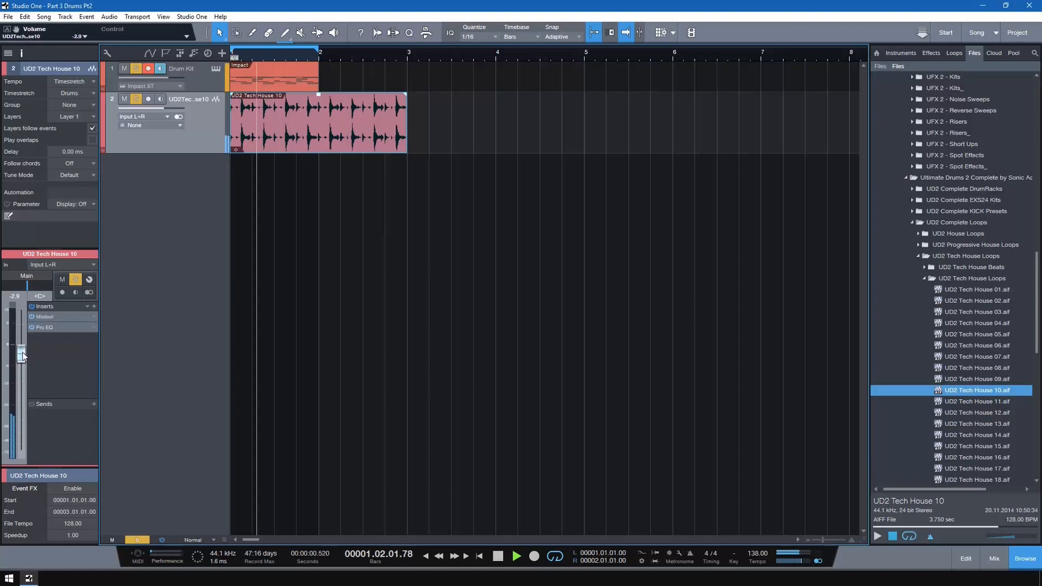
- Insert Kickstart on the loop channel, choose the second curve in the lower row and set its mix to 36%
click(95, 306)
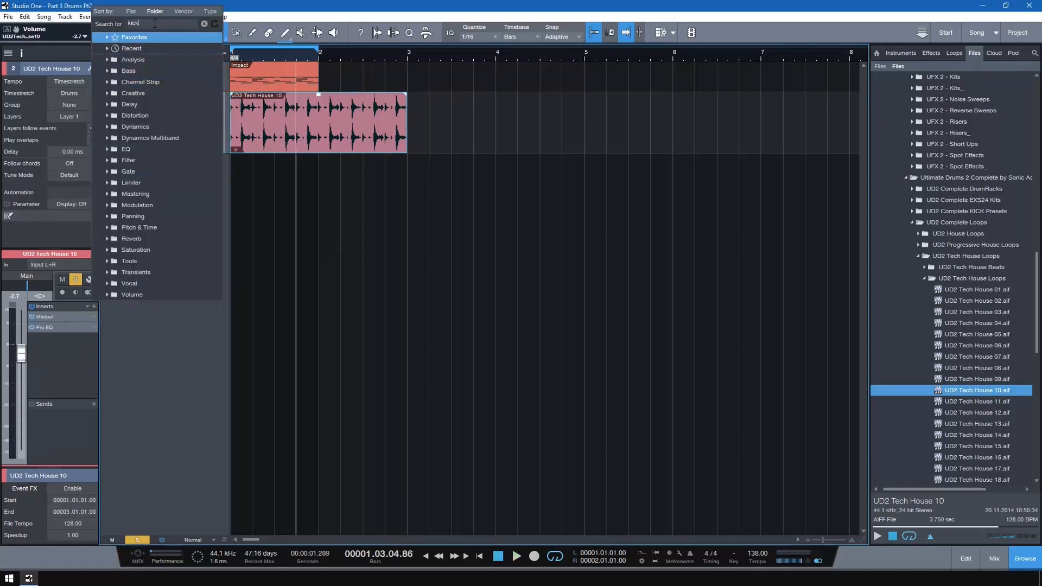
click(118, 51)
key(space)
click(625, 395)
drag(543, 306, 542, 266)
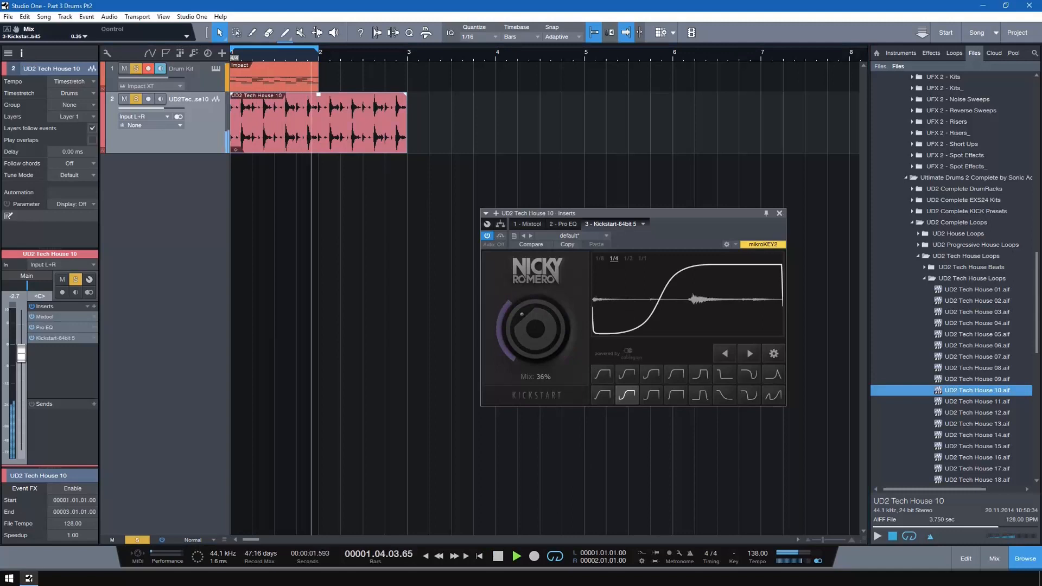
click(779, 213)
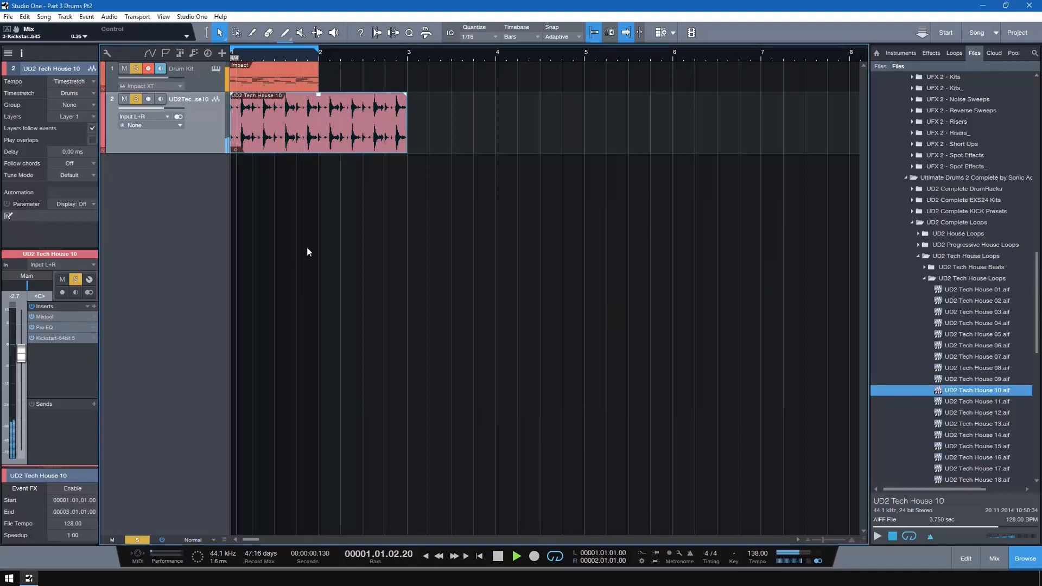
- Lower the loop's fader to -4.7 dB, compare the beat with the loop muted, and clear the solo and mute
mouse_move(21, 353)
mouse_down()
mouse_move(22, 382)
mouse_move(20, 364)
mouse_up()
click(62, 279)
click(75, 279)
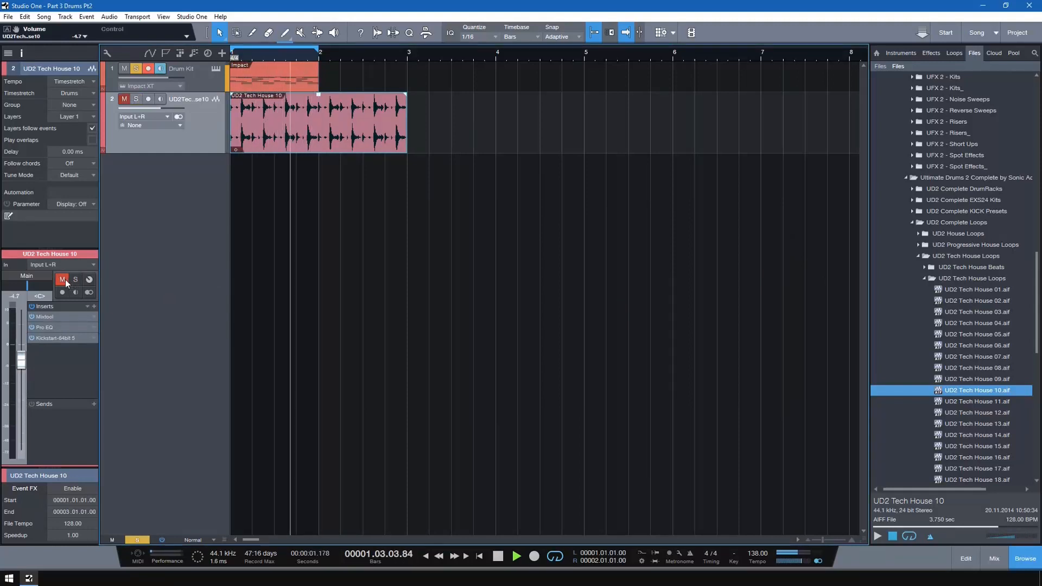
click(75, 279)
click(63, 279)
click(464, 234)
key(space)
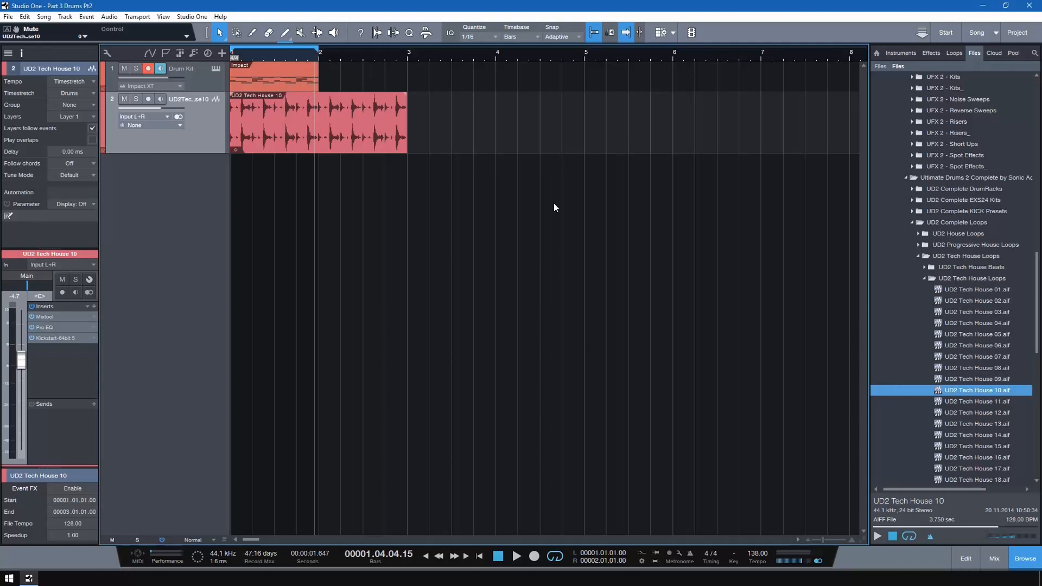
- Audition UD2 Tech House loops 09 through 16, returning to UD2 Tech House 13
click(961, 379)
click(961, 388)
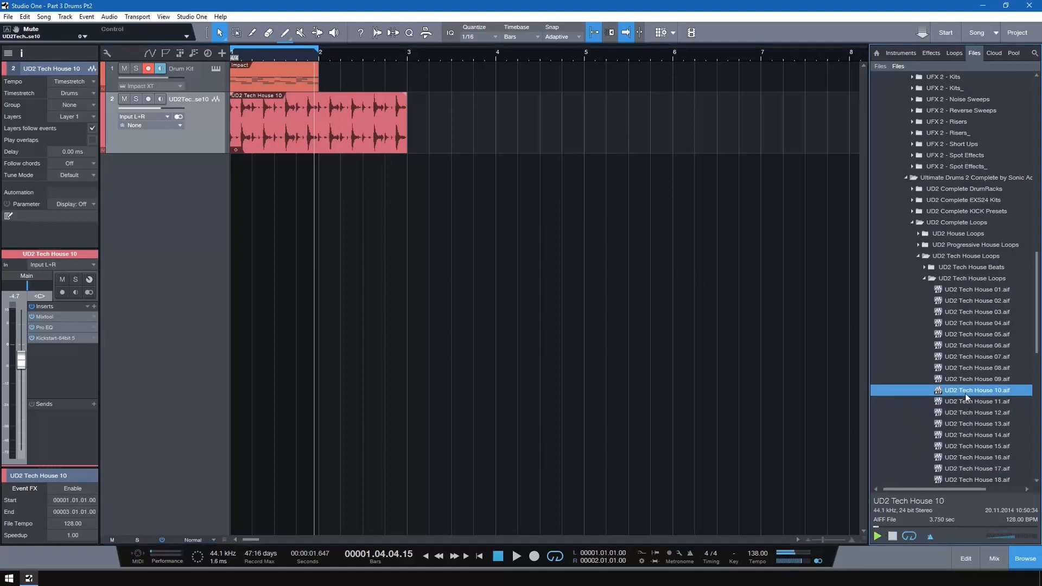
click(955, 402)
click(978, 412)
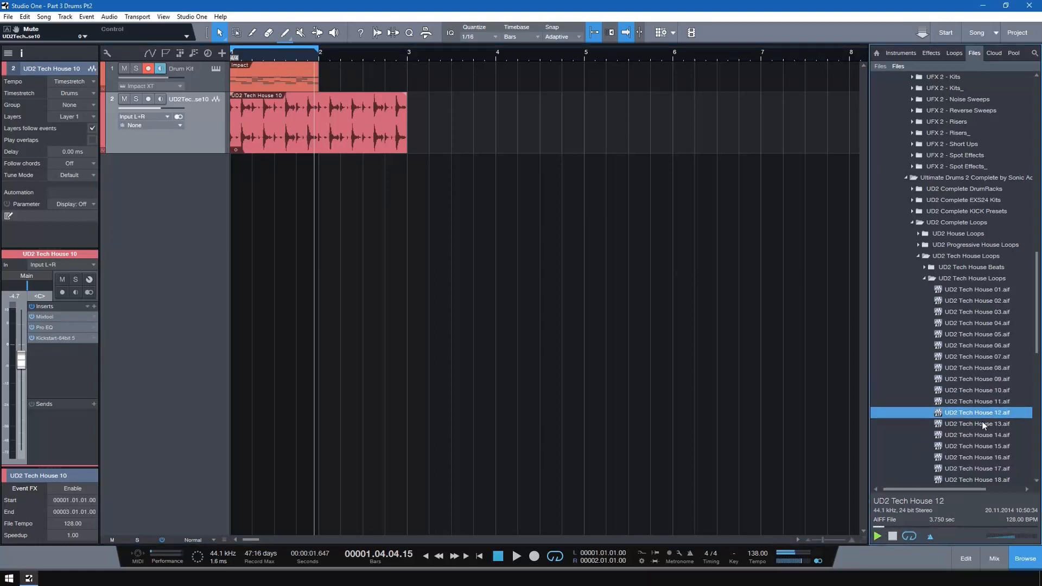
click(982, 423)
click(984, 435)
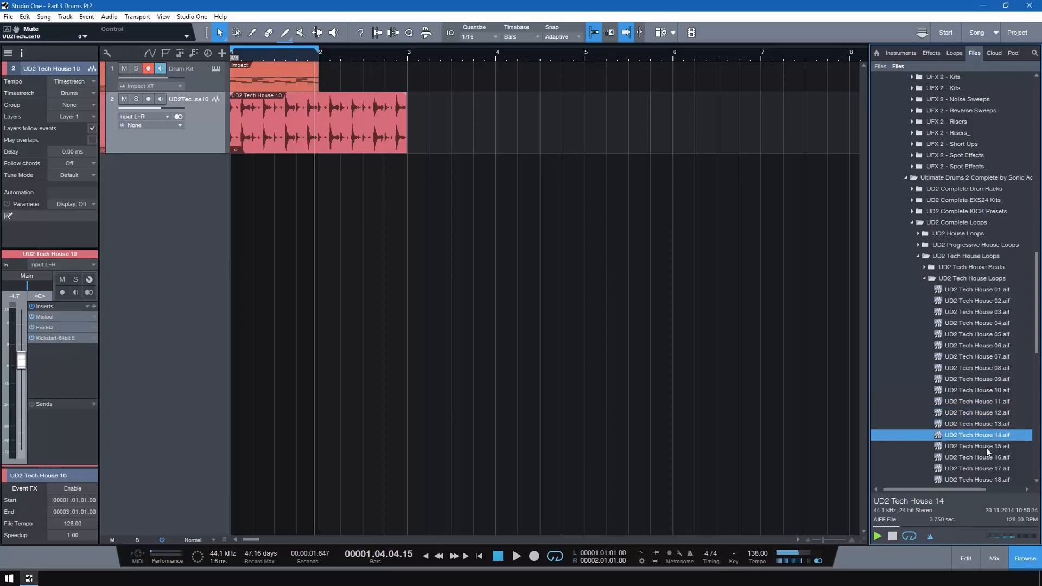
click(985, 446)
click(989, 458)
click(985, 423)
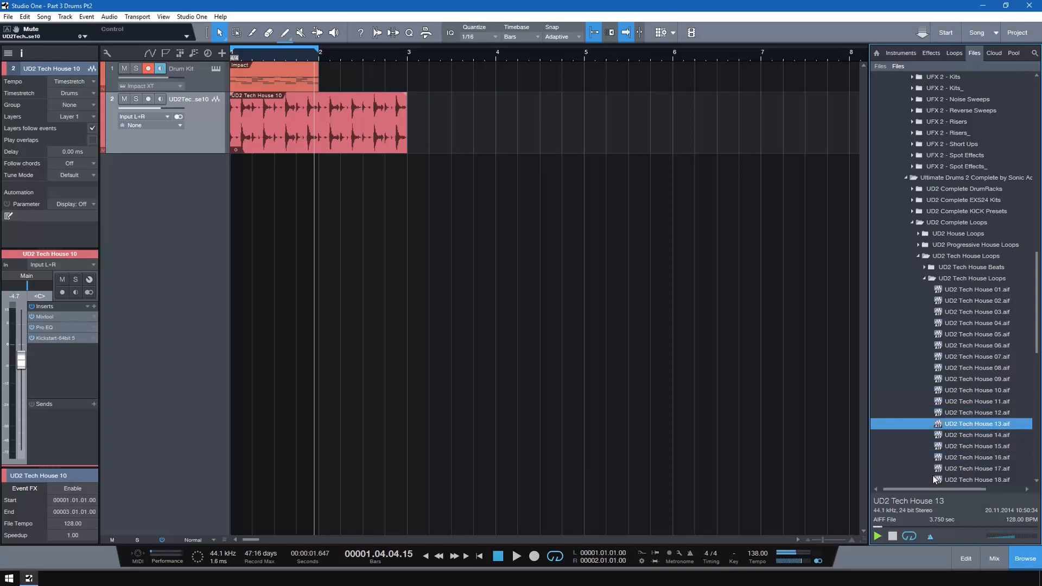
click(894, 535)
- Place the UD2 Tech House 13 loop on a new track at bar 1 and insert Mixtool on its channel
drag(975, 429, 253, 216)
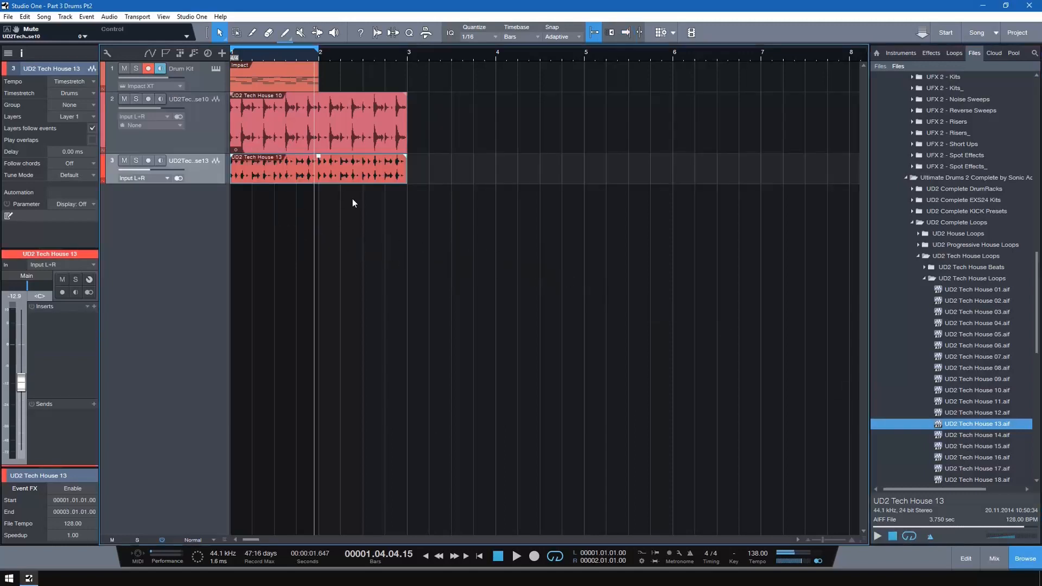
click(87, 307)
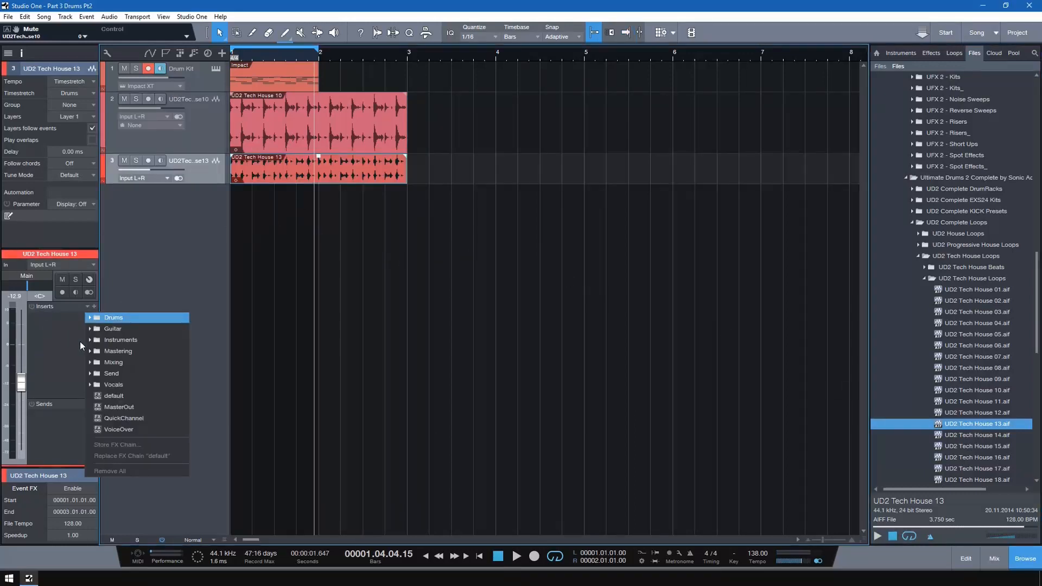
click(94, 305)
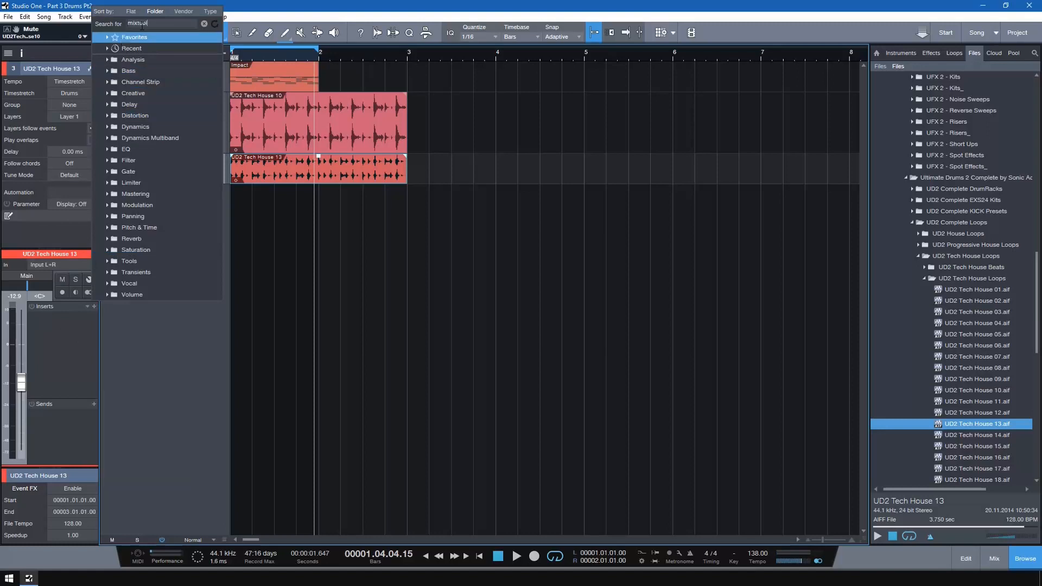
double_click(99, 54)
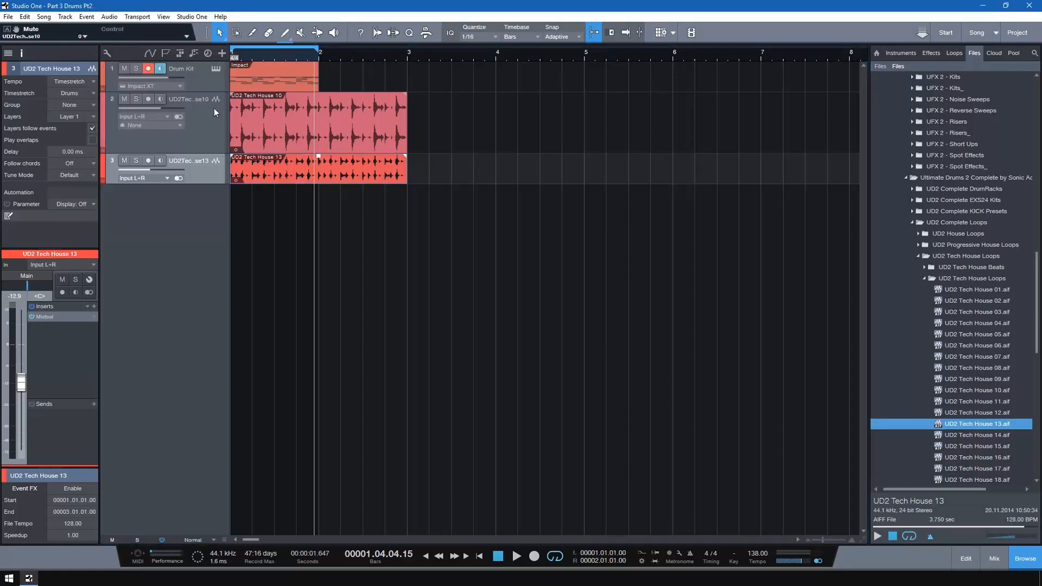
- Insert Bitcrusher after Mixtool on the UD2 Tech House 13 channel and play the track soloed
click(95, 306)
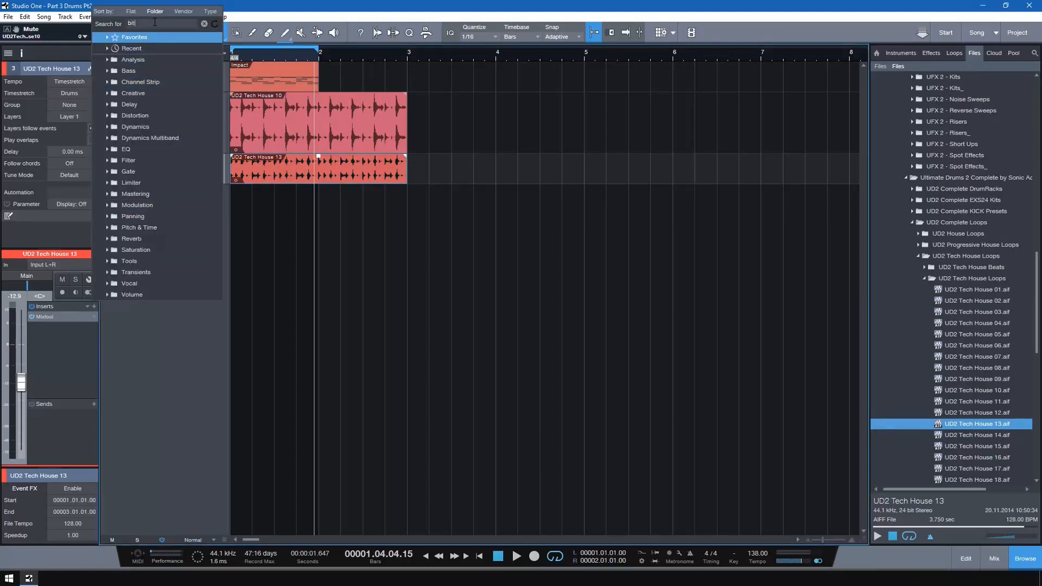
text(bit)
double_click(130, 81)
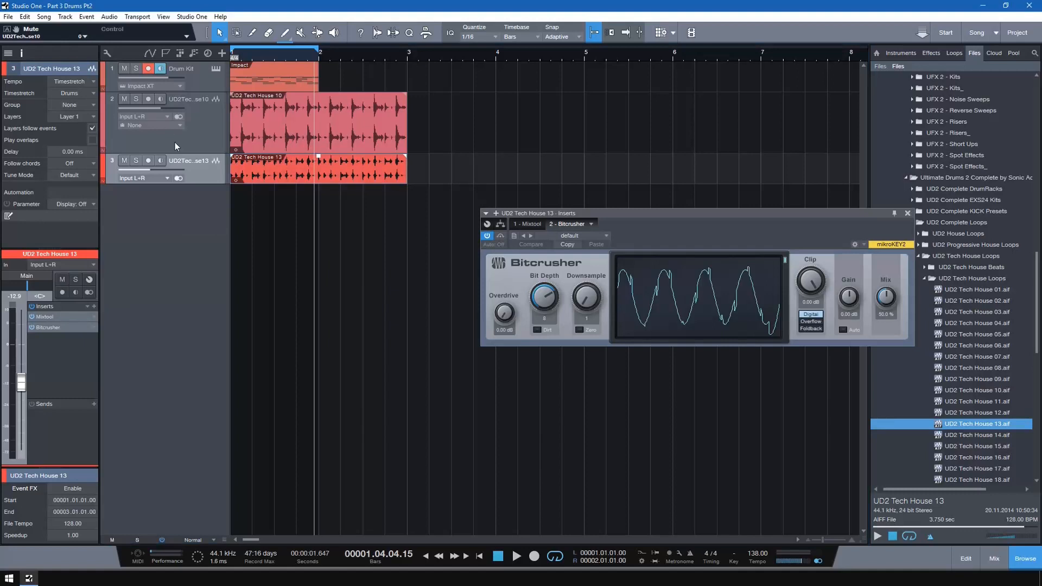
click(132, 163)
key(space)
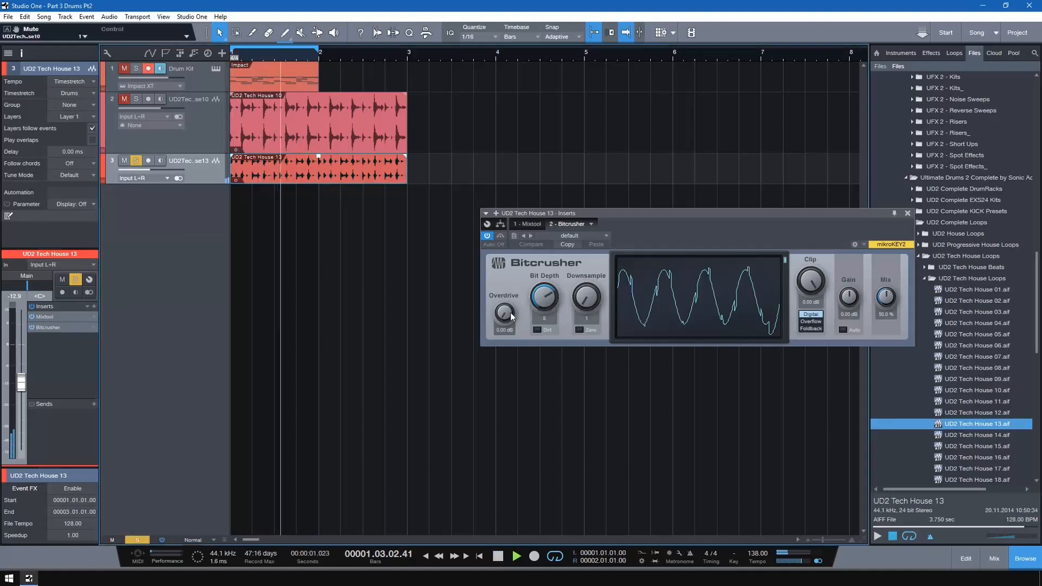
- Raise the UD2 Tech House 13 fader to -0.5 dB and compare the loop with Bitcrusher bypassed and active
click(500, 236)
click(500, 236)
drag(21, 382, 21, 347)
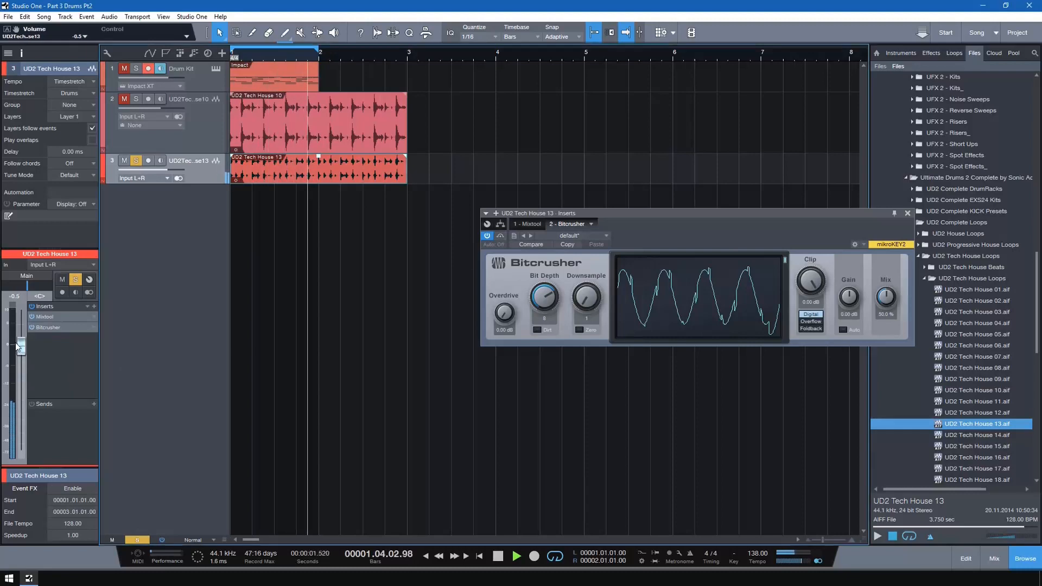
click(500, 236)
click(499, 236)
- Set Bitcrusher to 0.42 dB overdrive, bit depth 11 and downsample 9, and stop playback
drag(503, 312, 503, 305)
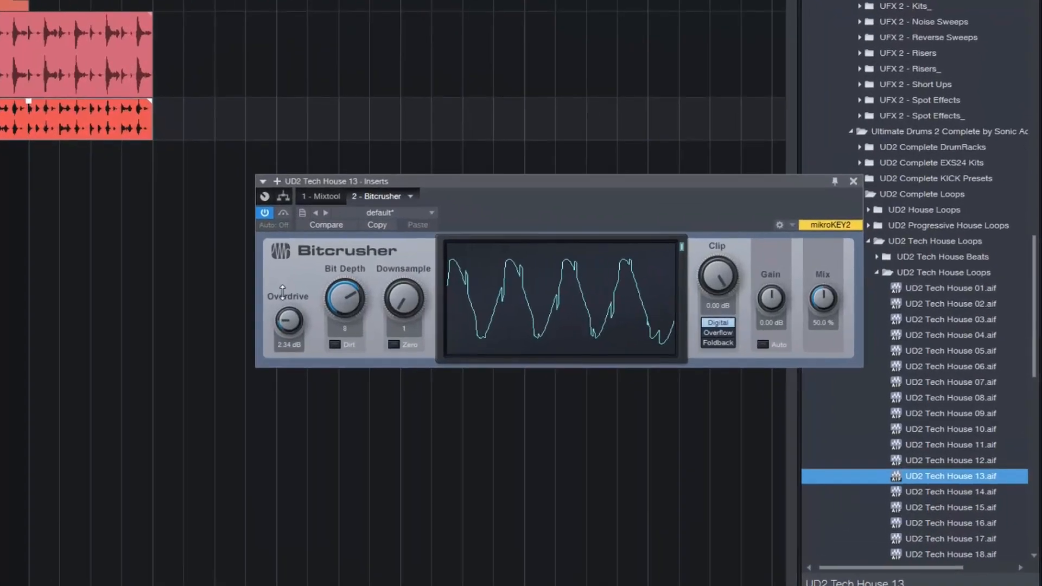
drag(287, 315, 286, 310)
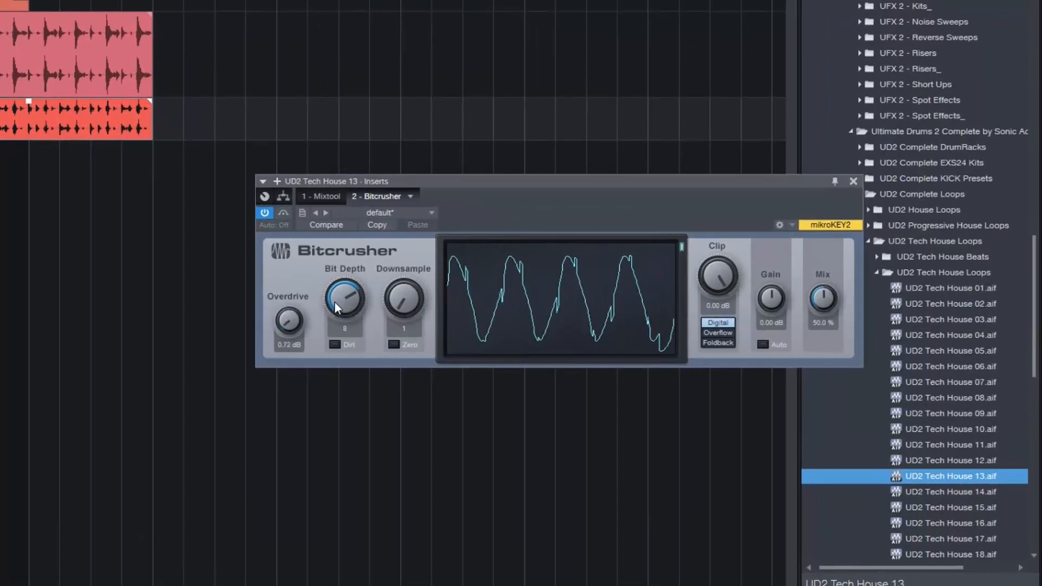
drag(393, 301, 382, 296)
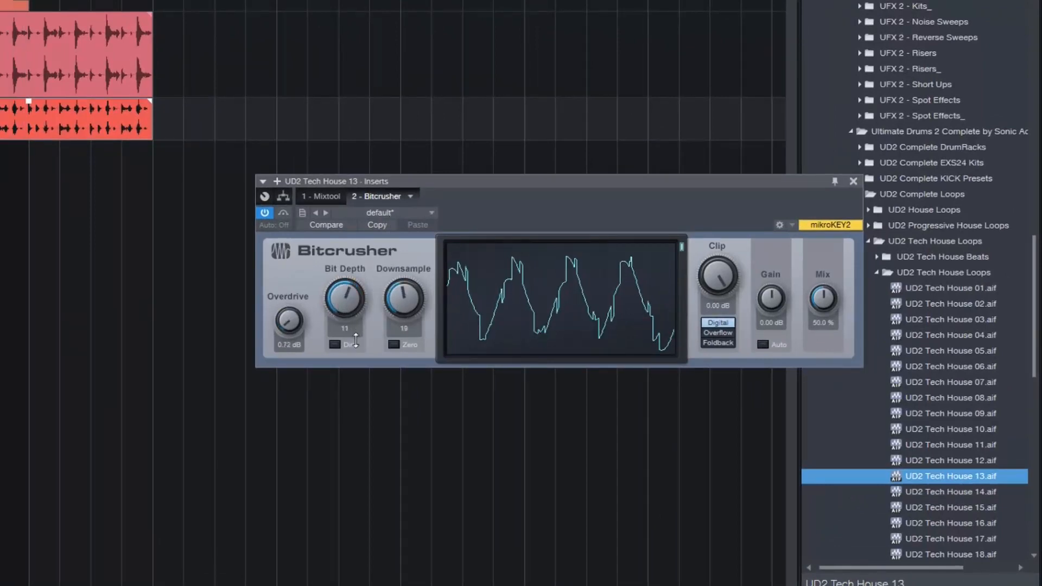
drag(354, 339, 398, 315)
drag(300, 326, 301, 325)
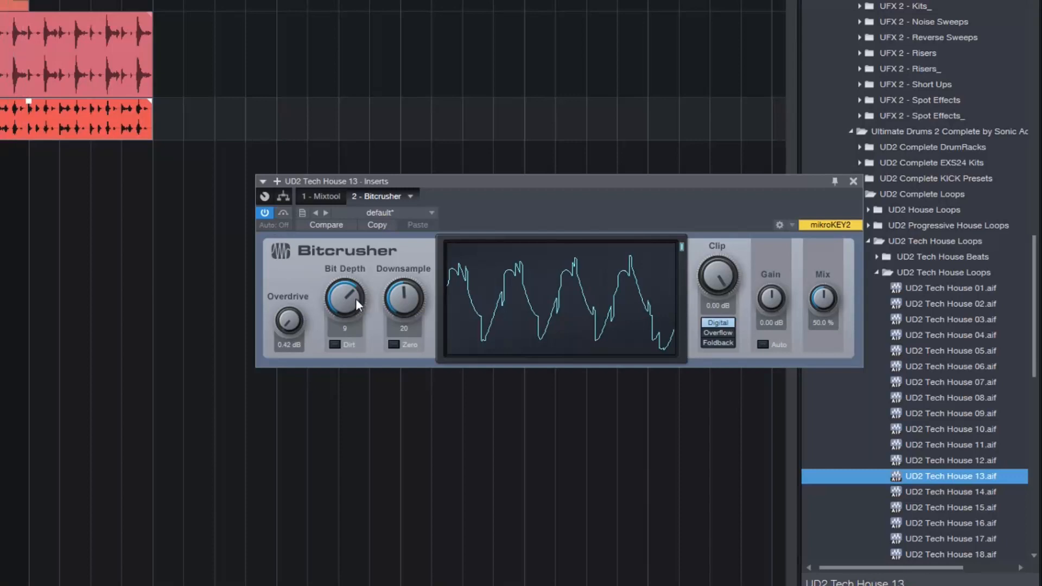
drag(403, 301, 397, 337)
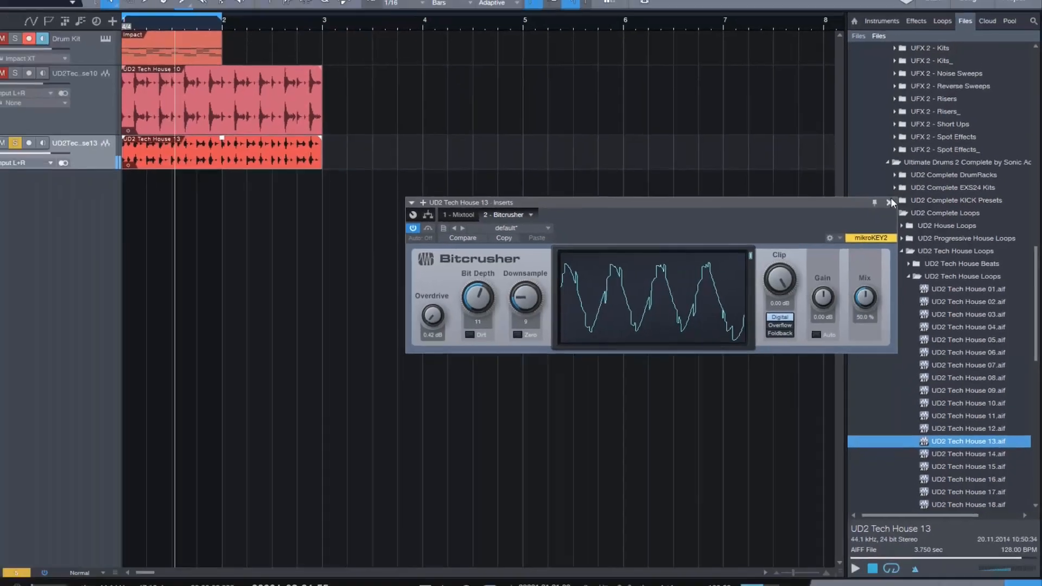
click(853, 181)
key(space)
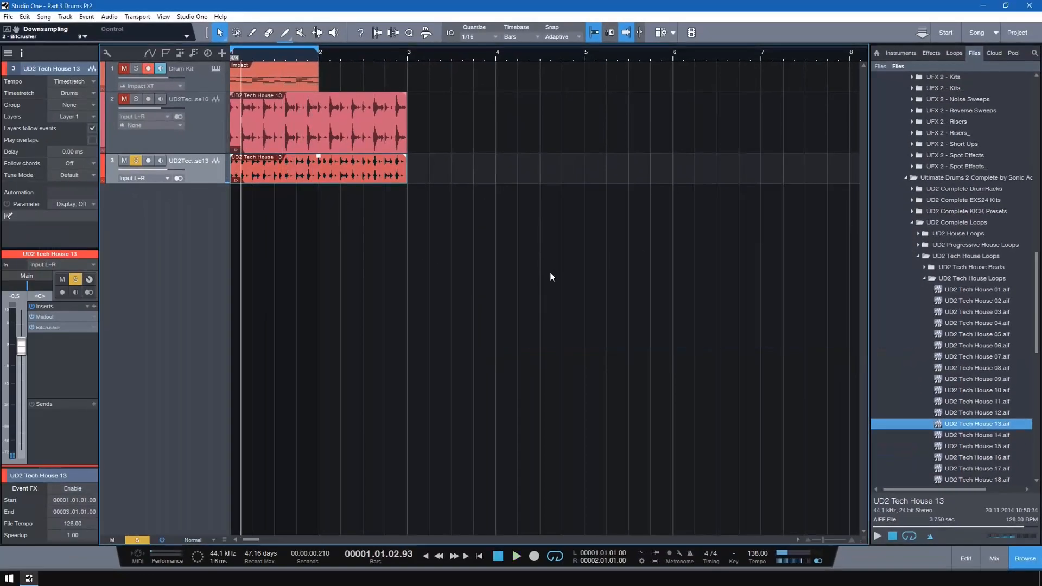
- Insert Analog Delay after Bitcrusher with 1/8 beats, 253 Hz low cut, 3.41 kHz high cut, 24.5% saturation and 38.5% mix
click(94, 307)
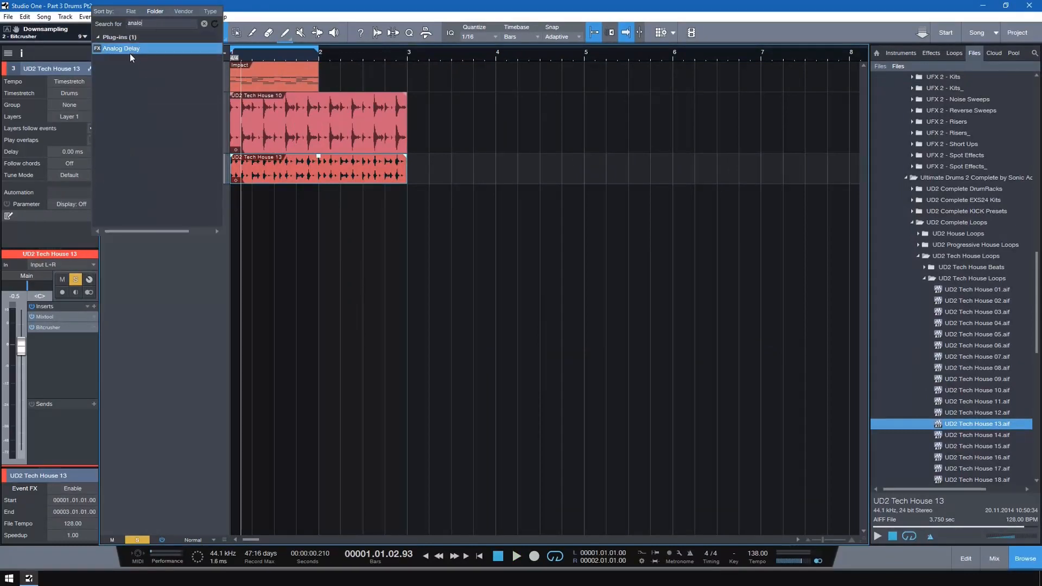
double_click(129, 53)
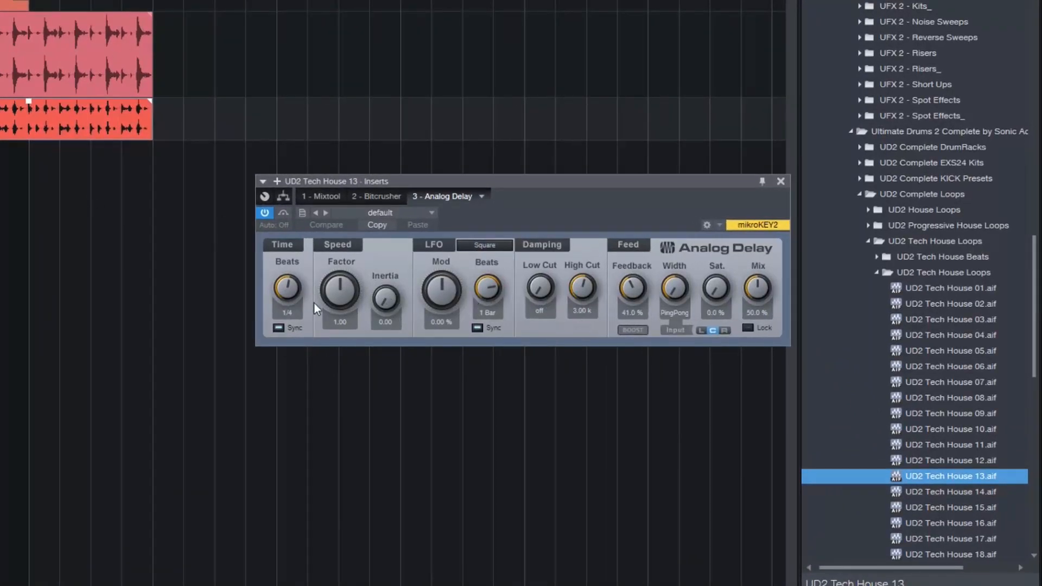
mouse_move(285, 287)
mouse_down()
mouse_move(283, 277)
mouse_move(283, 304)
mouse_up()
drag(548, 291, 544, 217)
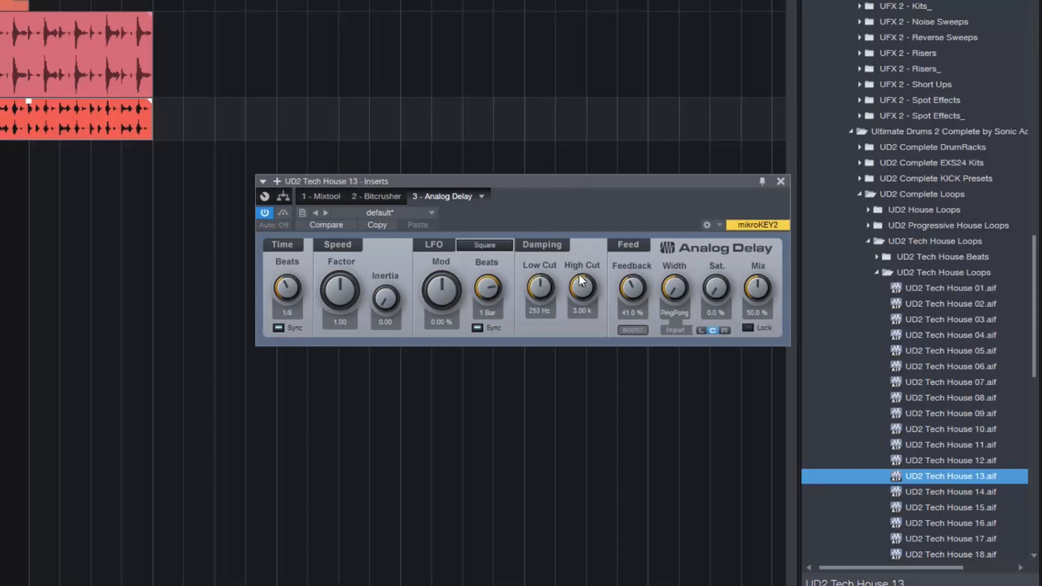
mouse_move(581, 277)
mouse_down()
mouse_move(568, 244)
mouse_move(570, 274)
mouse_up()
drag(761, 297, 774, 376)
drag(716, 287, 750, 265)
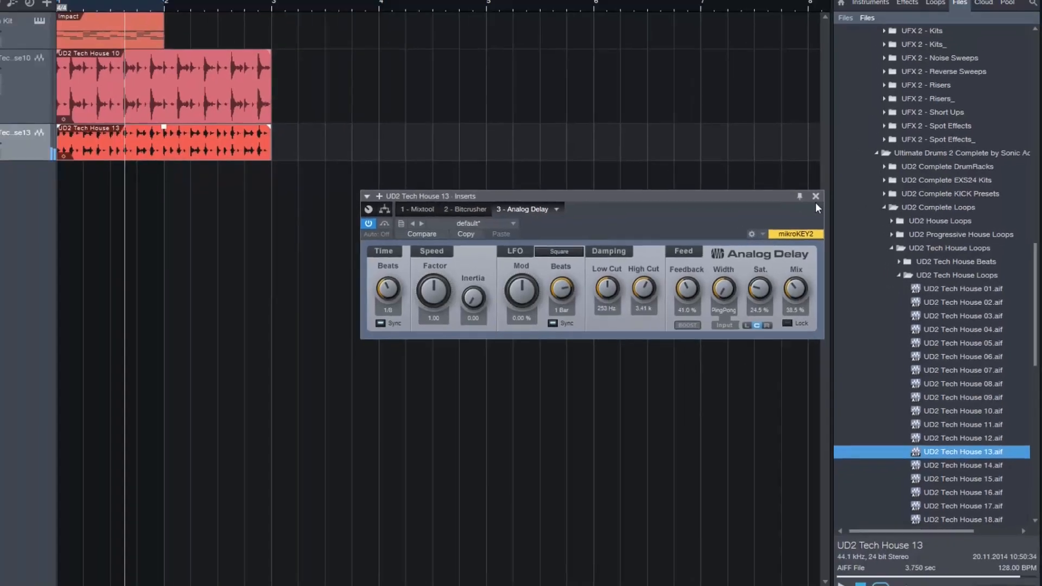
click(780, 181)
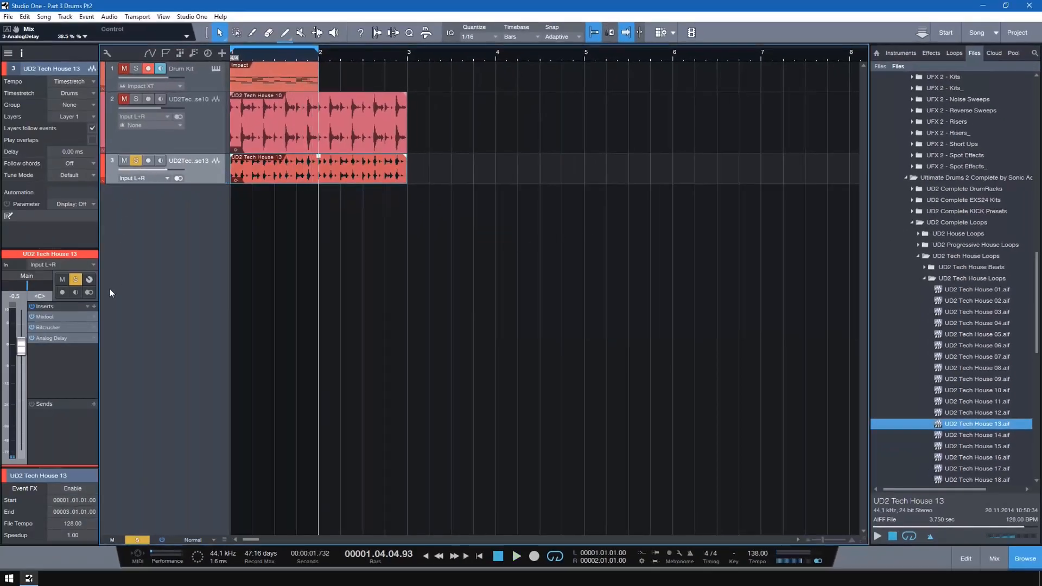
- Insert Kickstart after Analog Delay on the UD2 Tech House 13 channel, using the S-shaped ducking curve at 62% mix
click(94, 306)
click(173, 24)
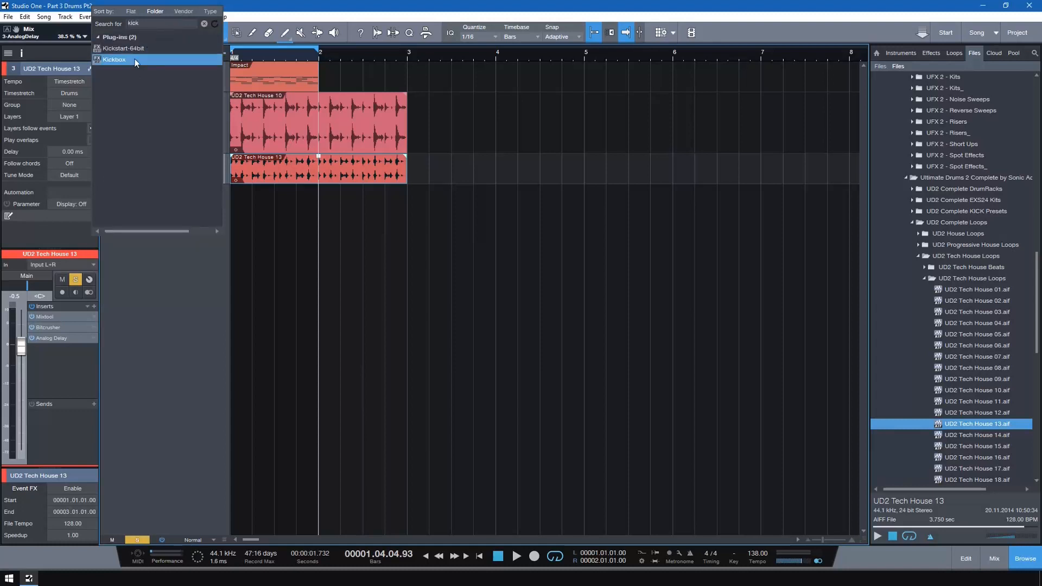
double_click(136, 50)
key(space)
click(626, 395)
drag(536, 328, 536, 350)
- Clear the solo and lower the UD2 Tech House 13 fader to -2.1 dB against the full beat
click(138, 539)
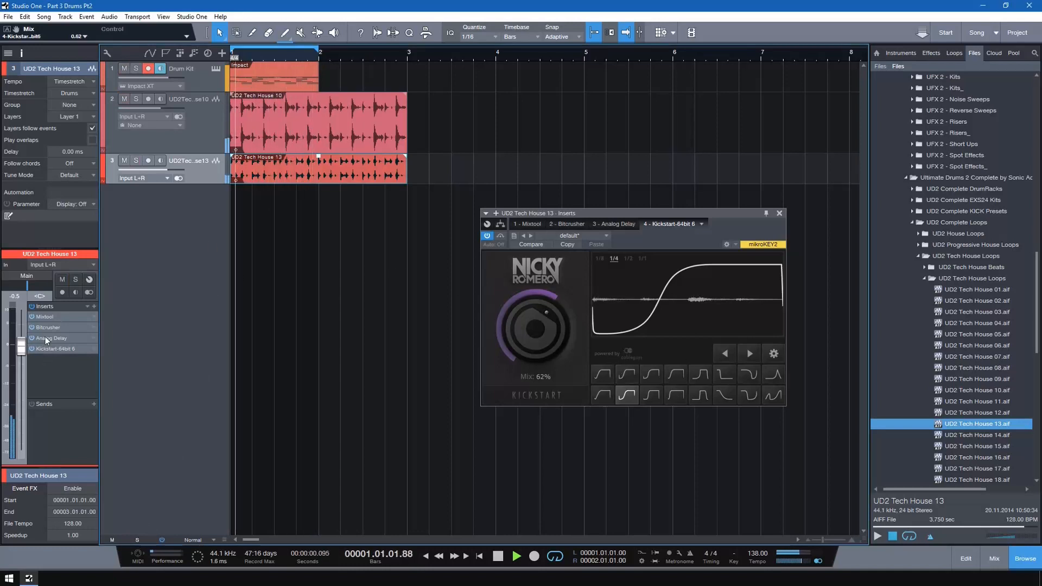
mouse_move(21, 346)
mouse_down()
mouse_move(29, 458)
mouse_move(24, 353)
mouse_up()
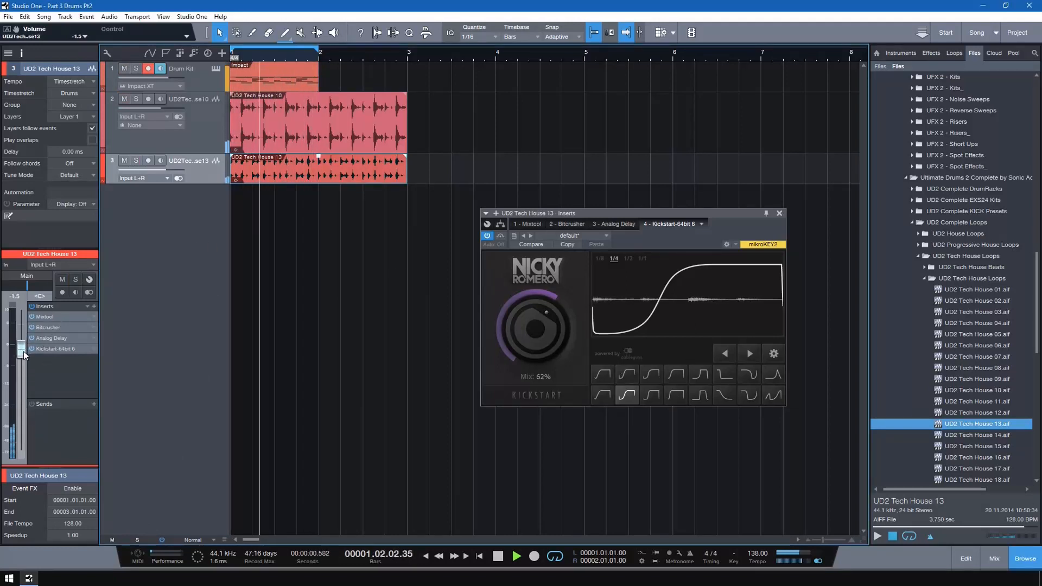
click(779, 214)
key(space)
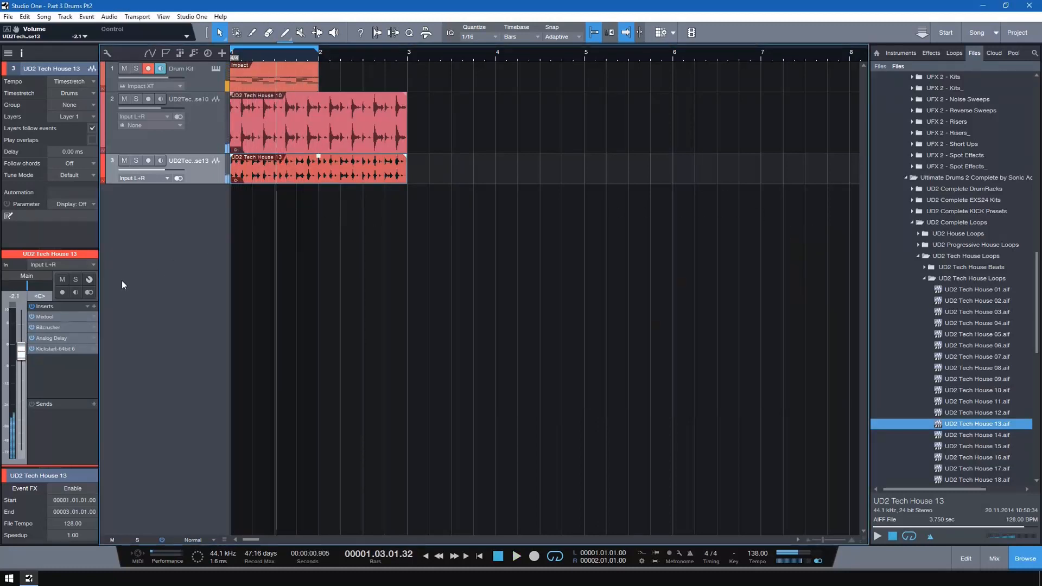
- Insert Pro EQ after Kickstart and enable a 24 dB/Oct low cut at 243 Hz while the beat plays
click(94, 306)
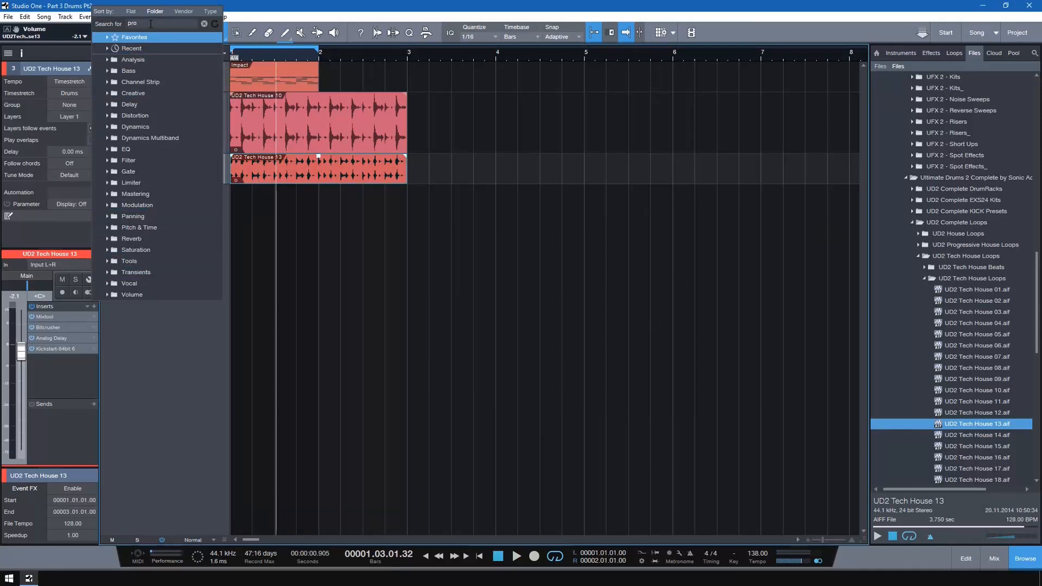
double_click(144, 47)
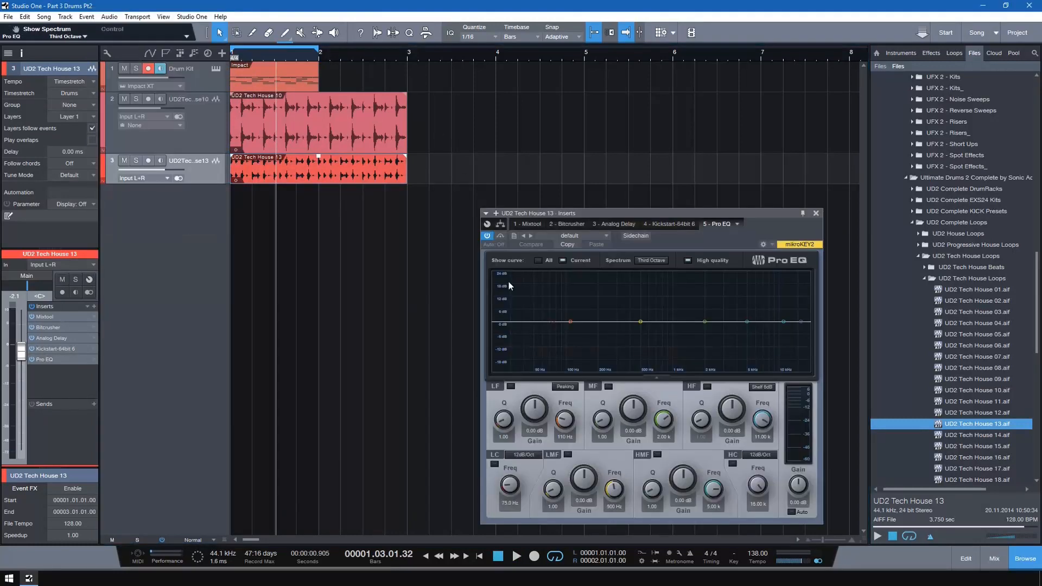
key(space)
click(494, 464)
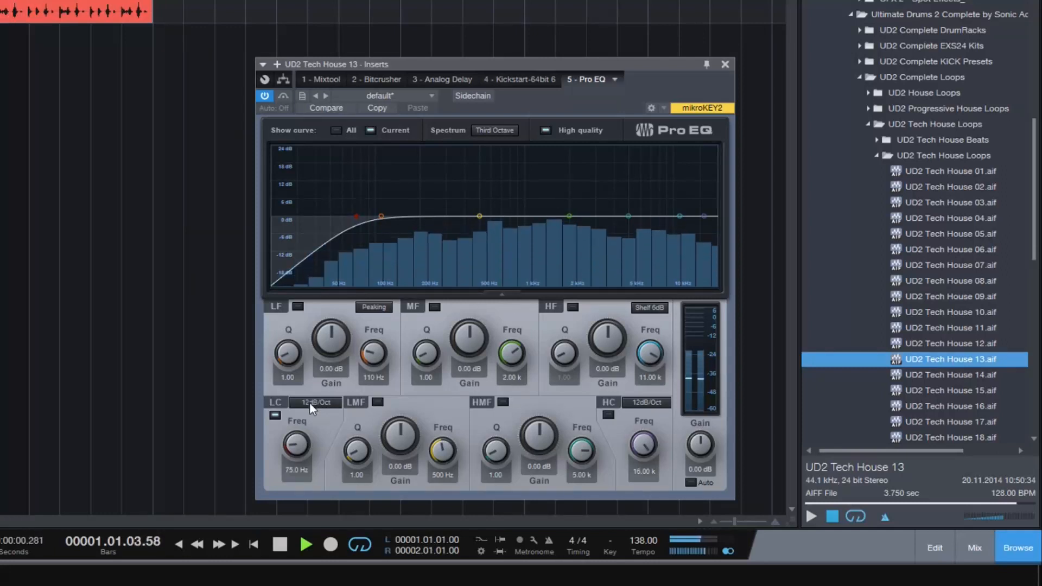
click(311, 408)
click(305, 438)
drag(307, 448, 300, 419)
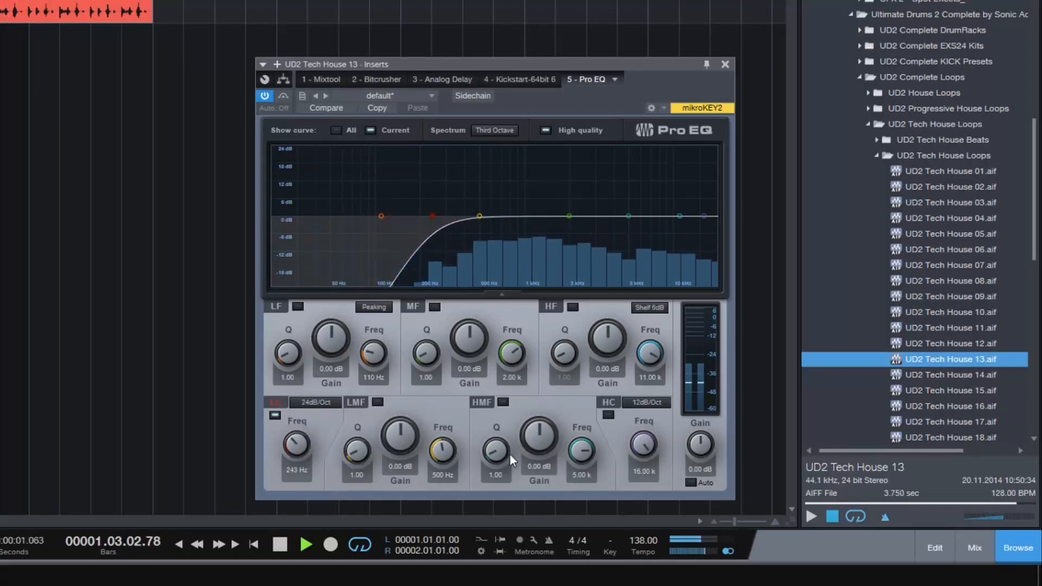
- Raise the Pro EQ low cut to 331 Hz and add a 24 dB/Oct high cut at 1.95 kHz
drag(654, 462, 661, 515)
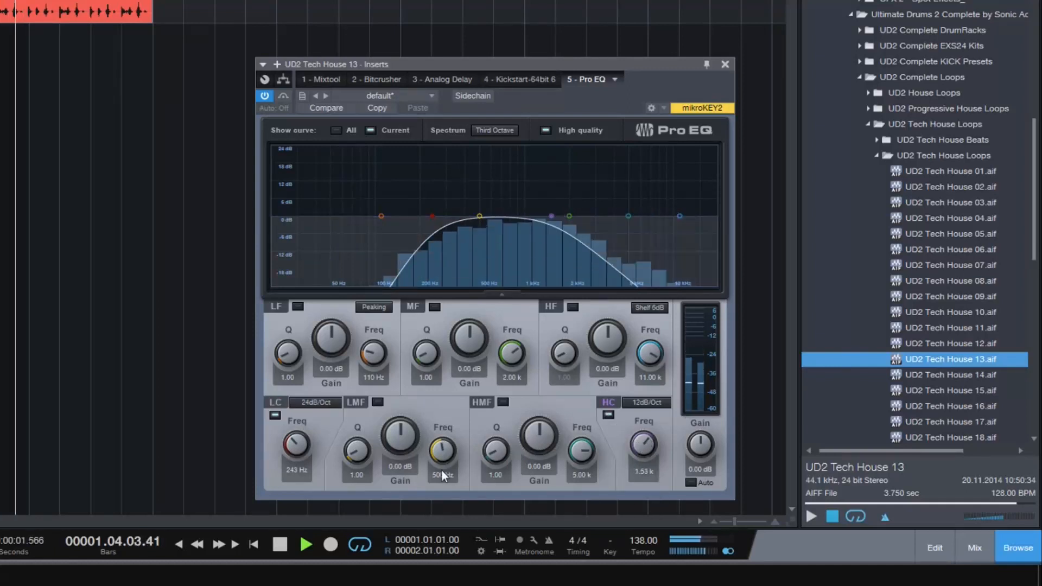
drag(298, 438, 298, 434)
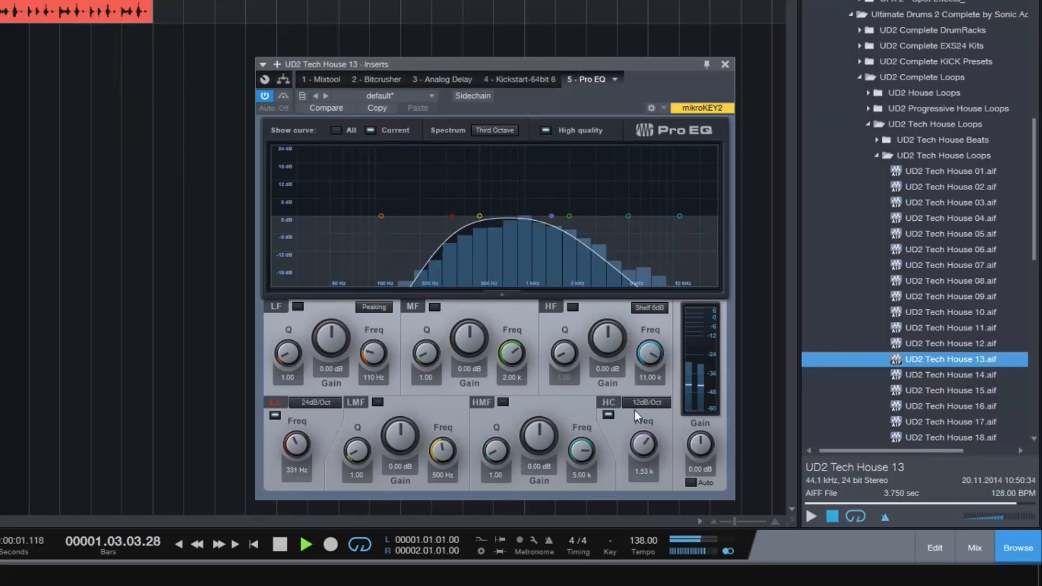
click(638, 402)
click(659, 448)
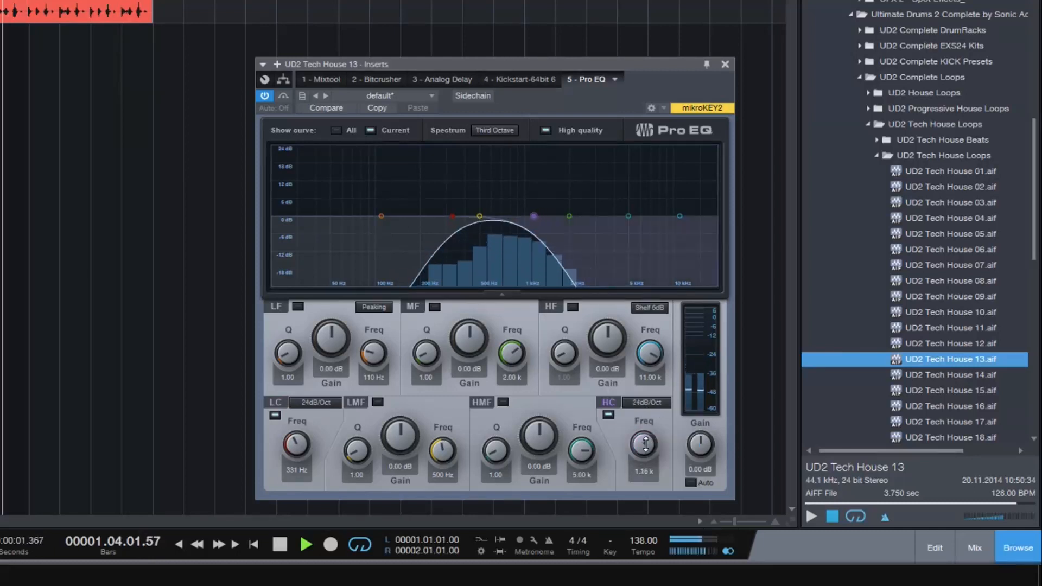
drag(644, 408, 641, 429)
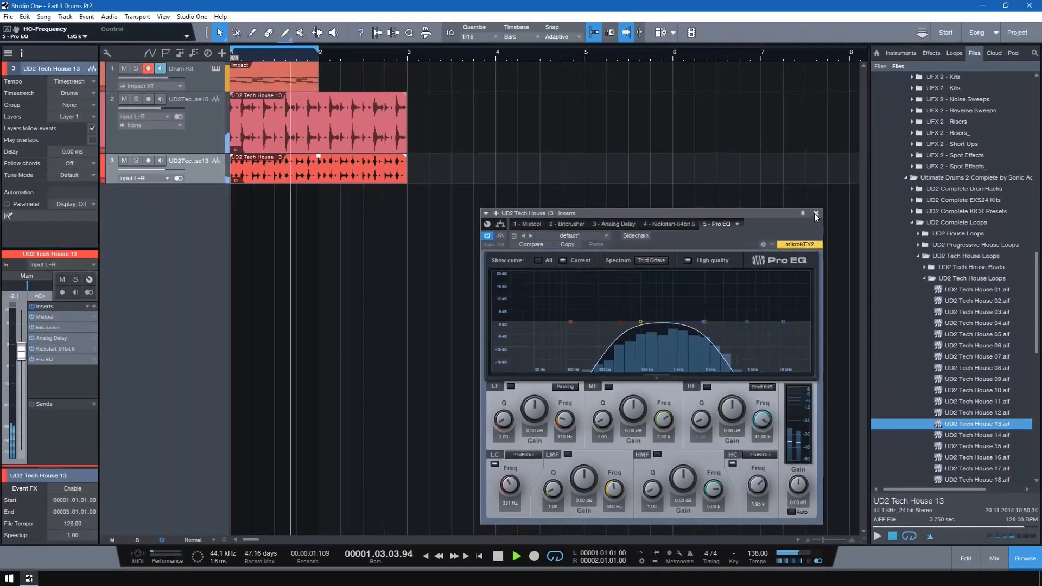
click(725, 64)
mouse_move(21, 352)
mouse_down()
mouse_move(38, 442)
mouse_move(30, 355)
mouse_up()
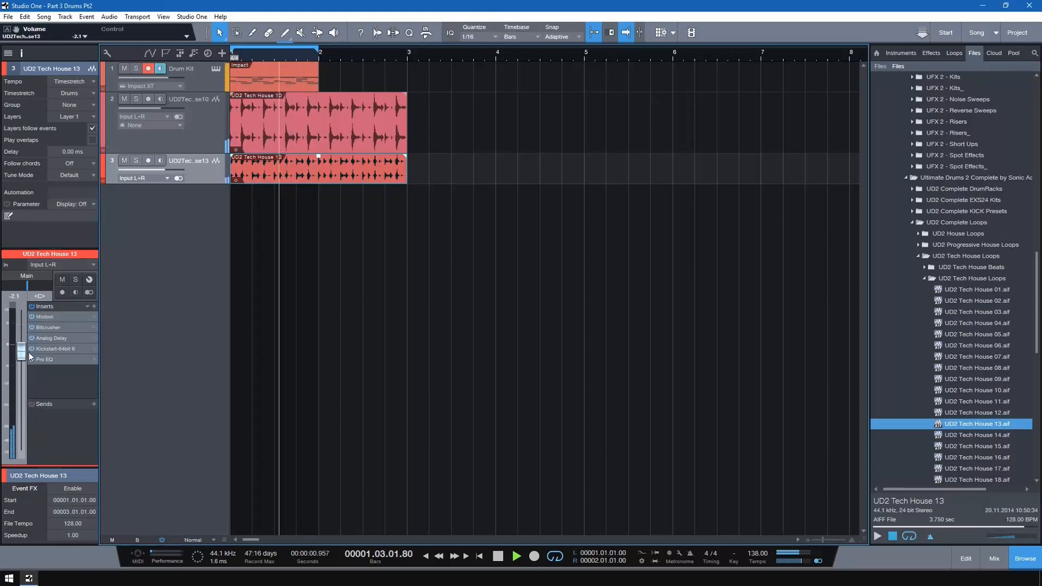
key(space)
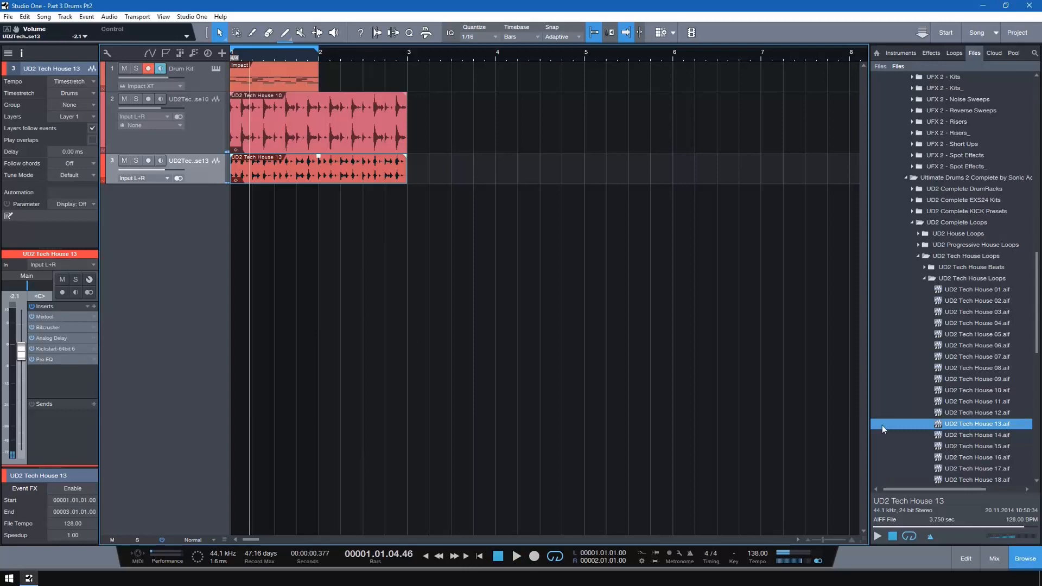
- Lower the Ride channel to -7.0 dB in the mixer, compare the beat with it muted, and hide the mixer and browser
click(973, 549)
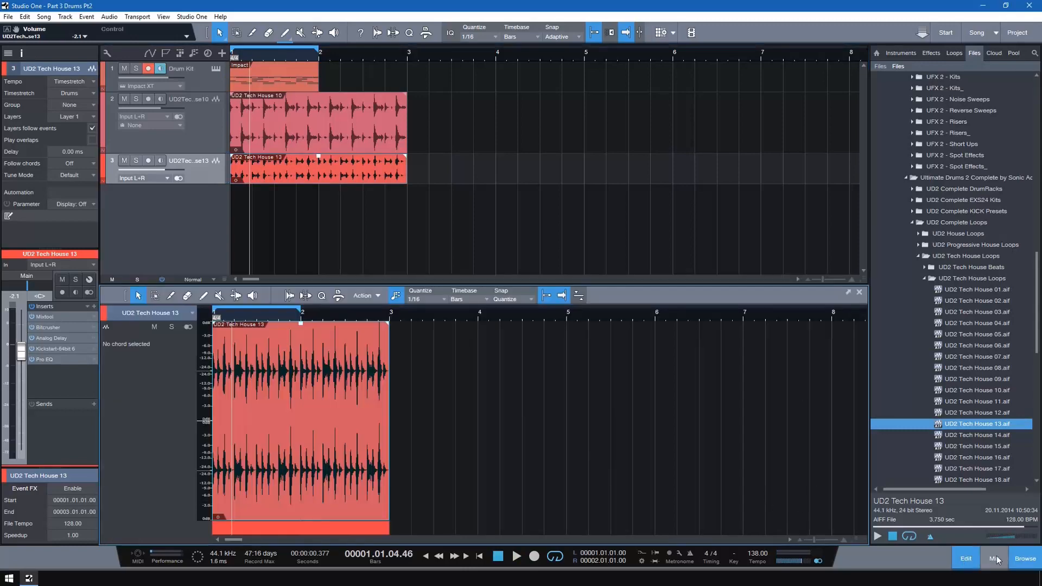
click(986, 557)
key(space)
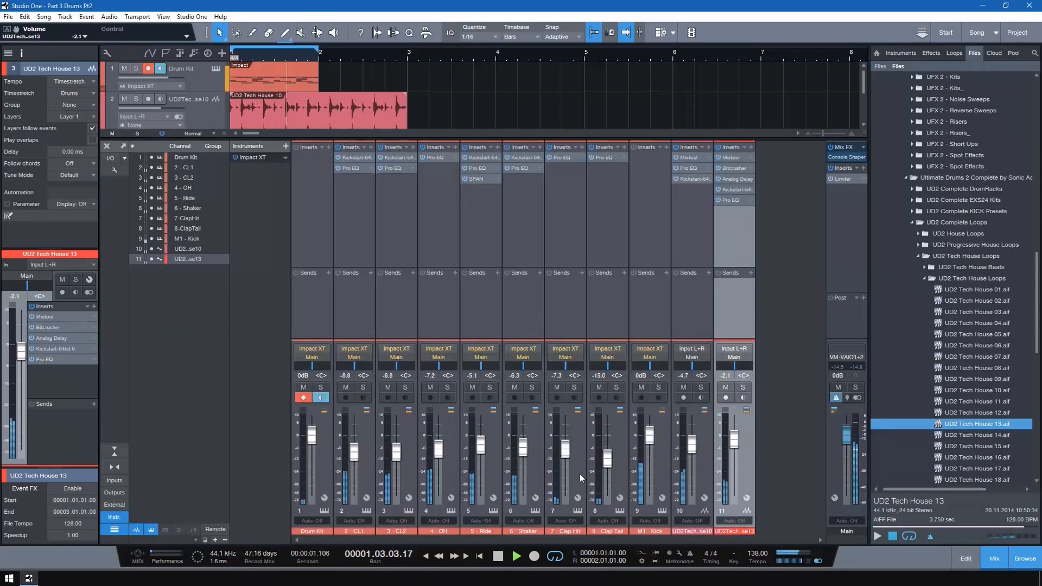
drag(482, 446, 482, 450)
click(473, 388)
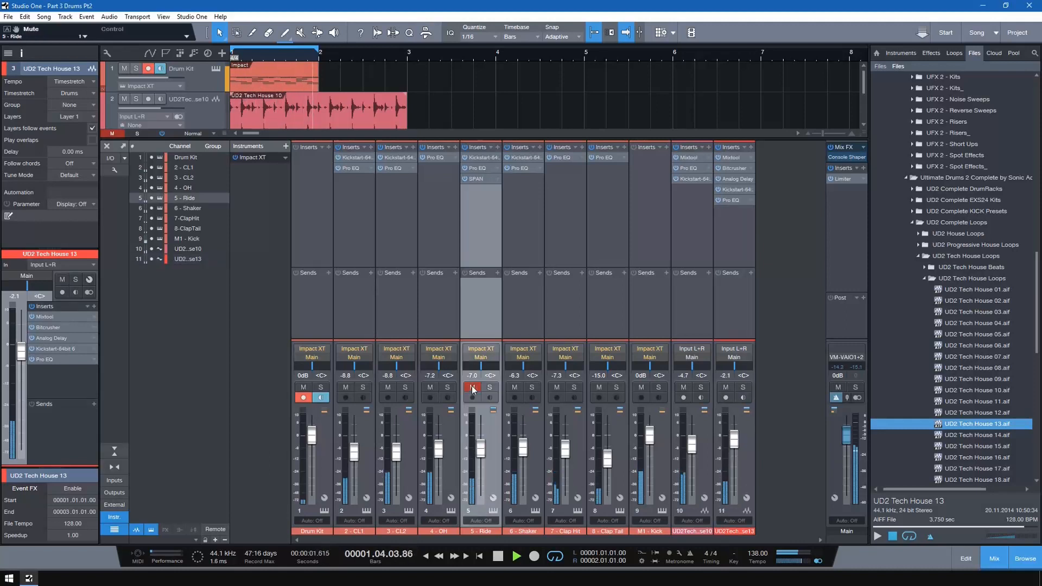
click(473, 388)
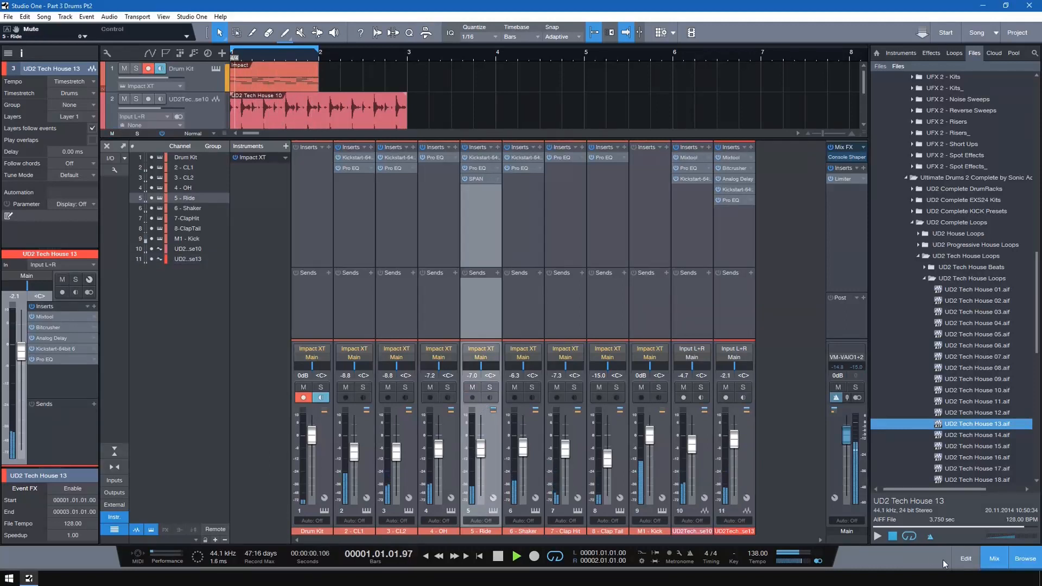
click(995, 559)
click(1025, 561)
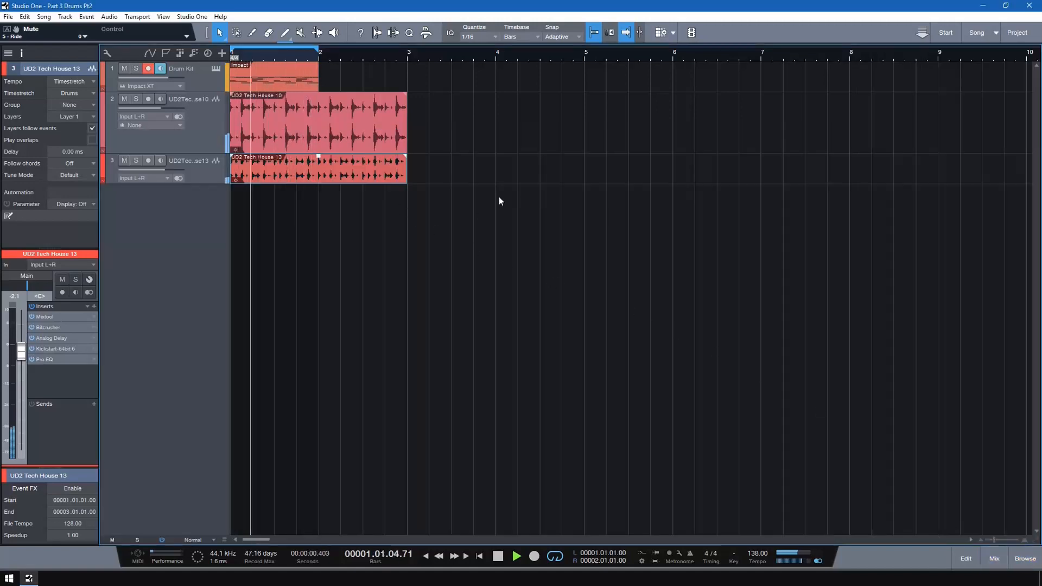